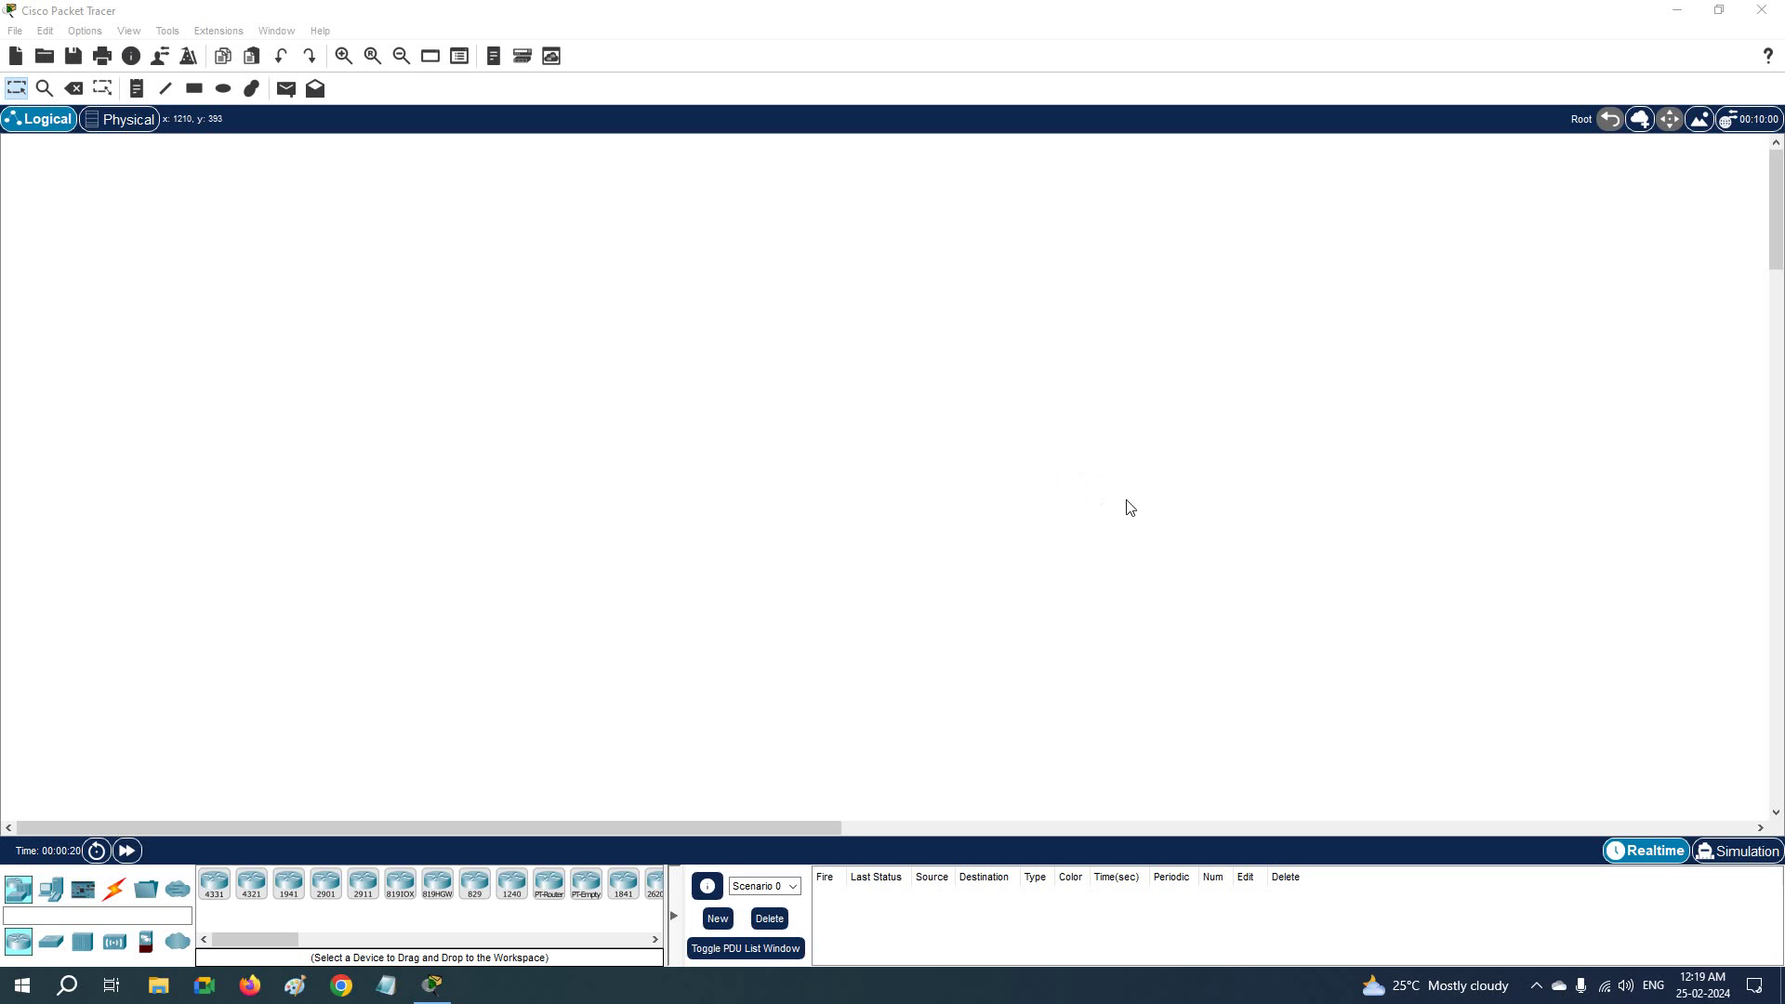
View the program's version information from the Help menu, then close it
left_click_drag(258, 940, 288, 940)
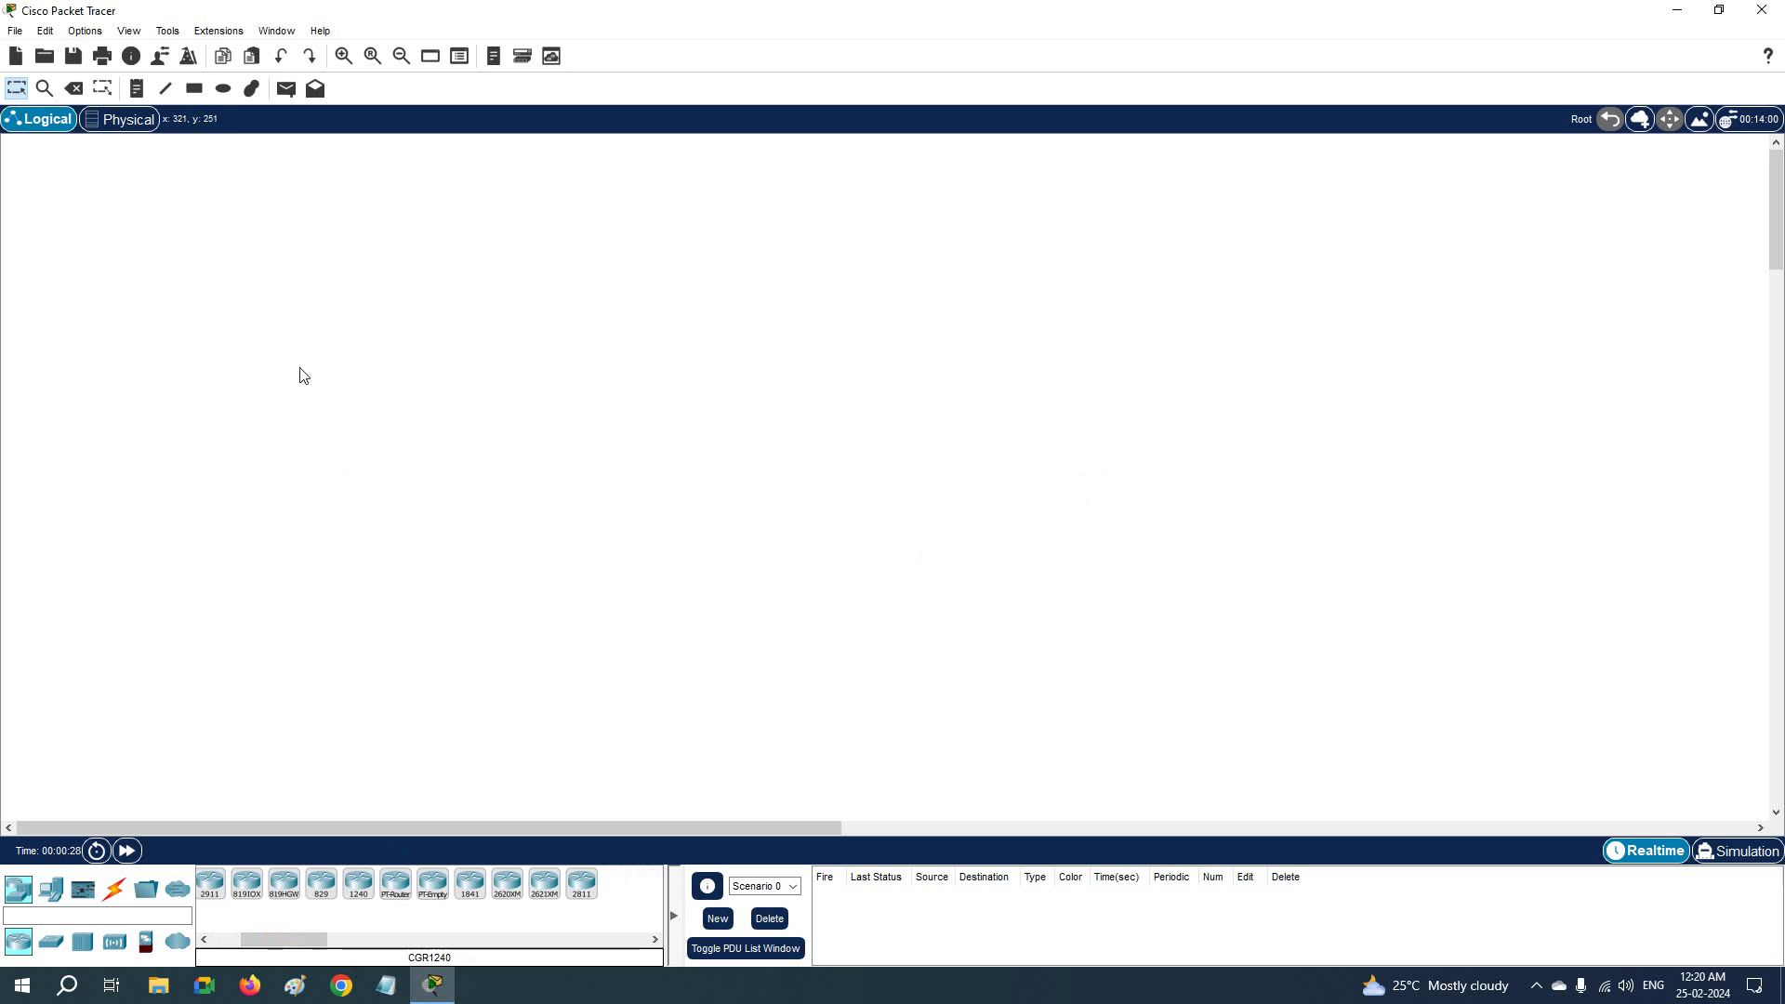
left_click(320, 31)
left_click(350, 142)
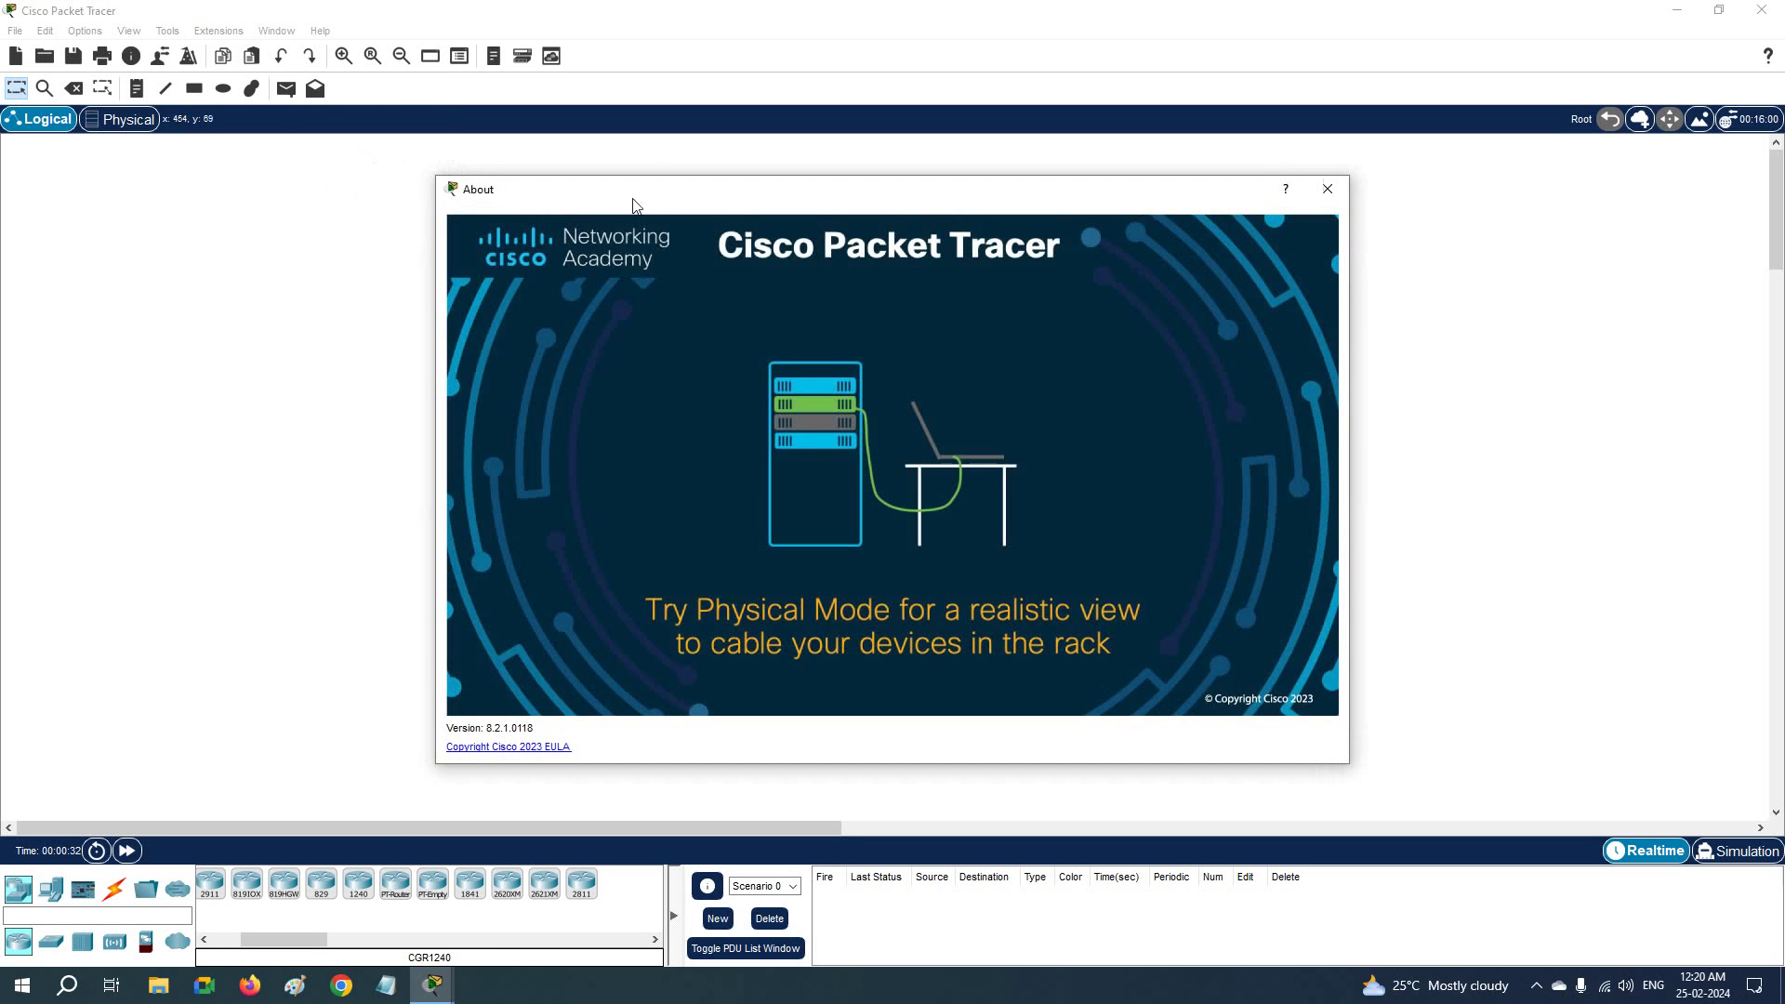
left_click_drag(685, 185, 785, 147)
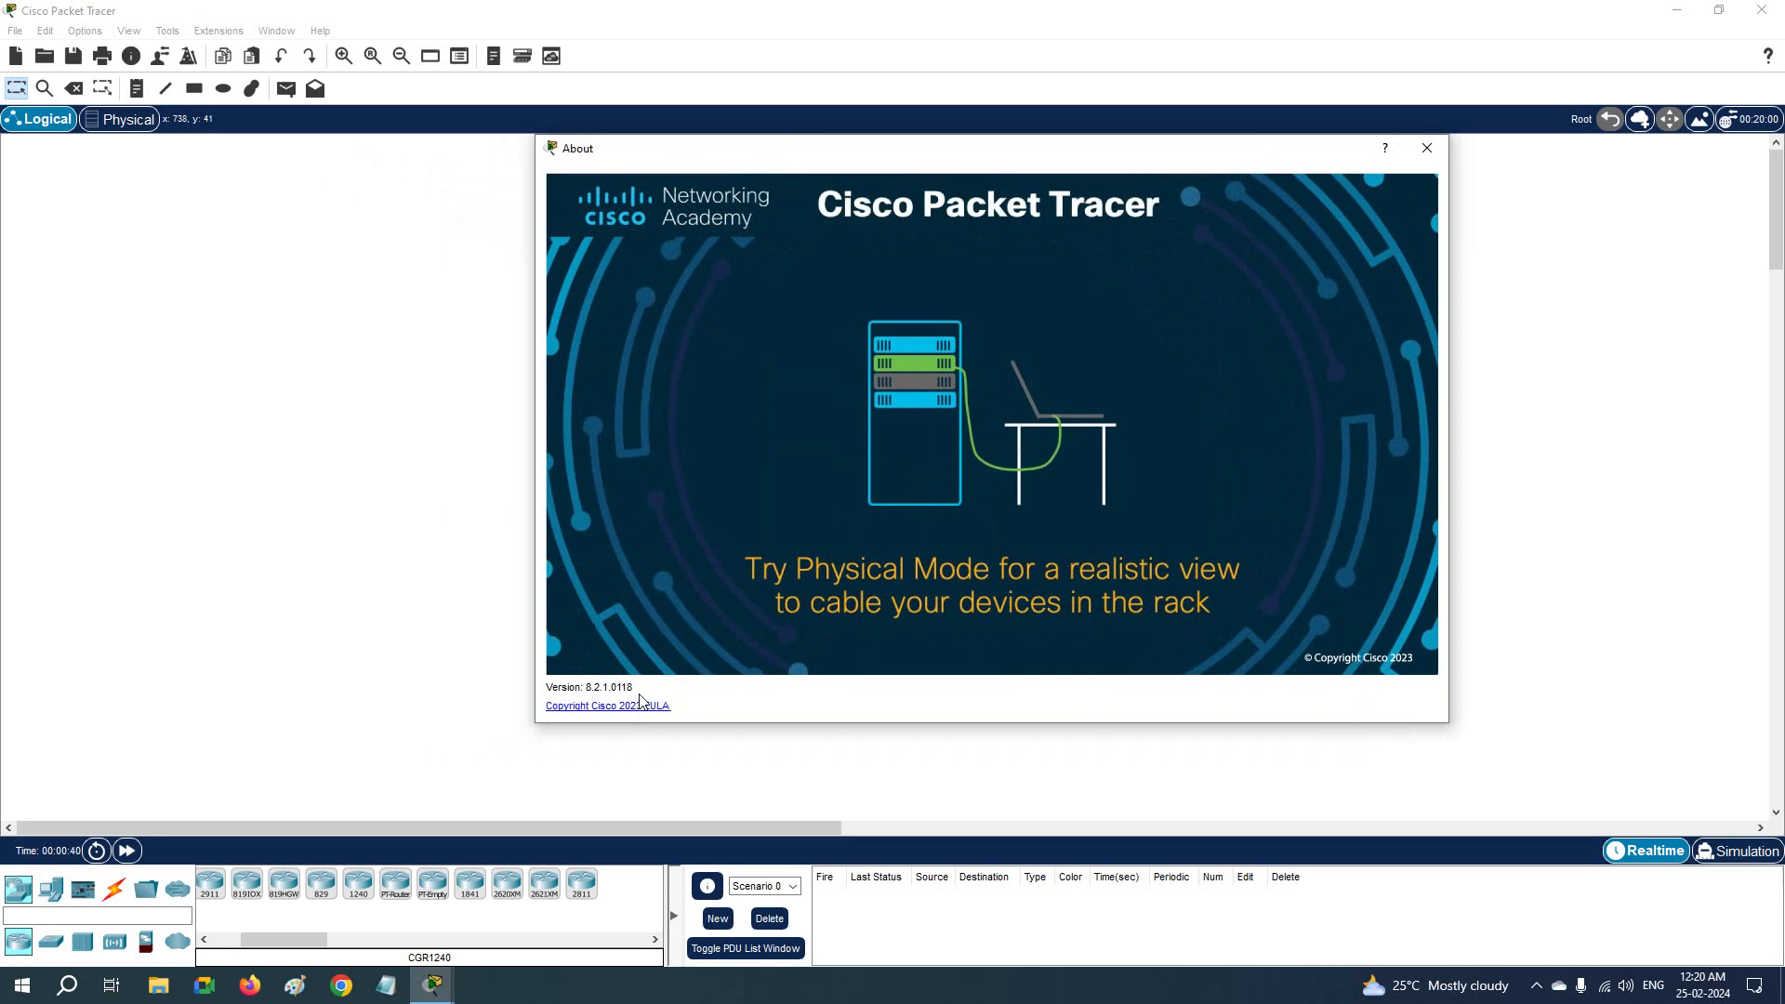
left_click(1425, 159)
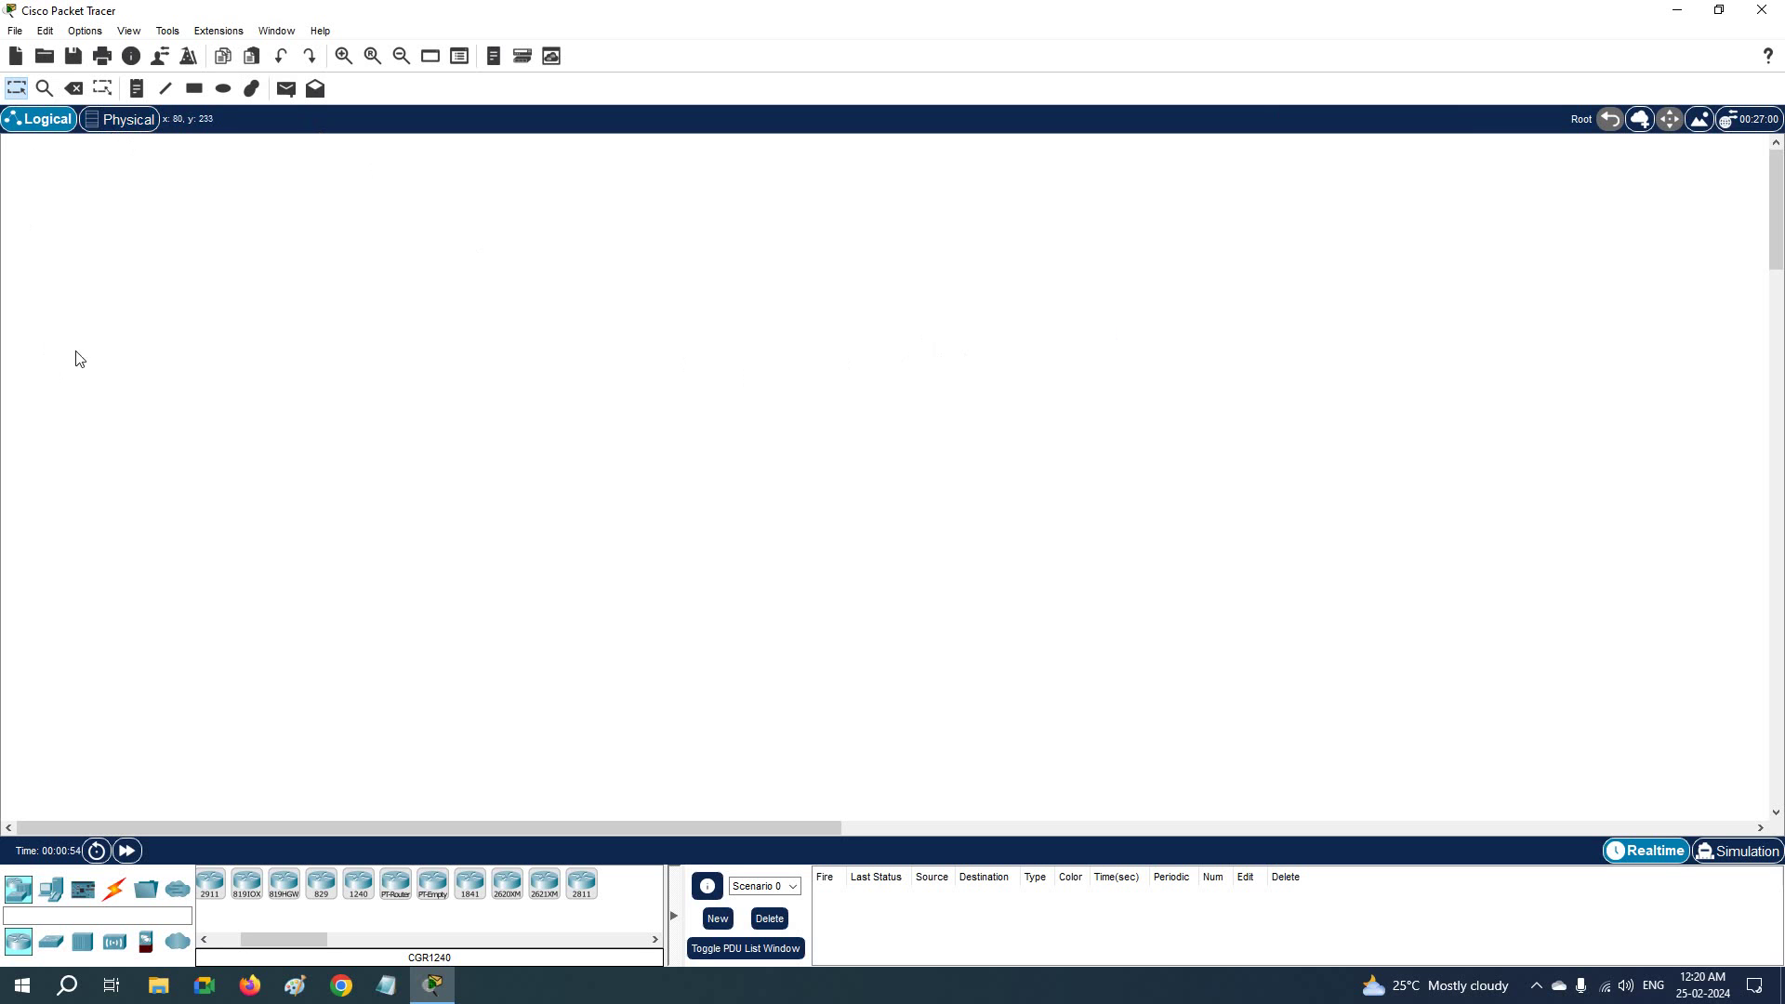
Browse the switch, end device, cable and network device categories in the device panel
left_click_drag(260, 939, 218, 941)
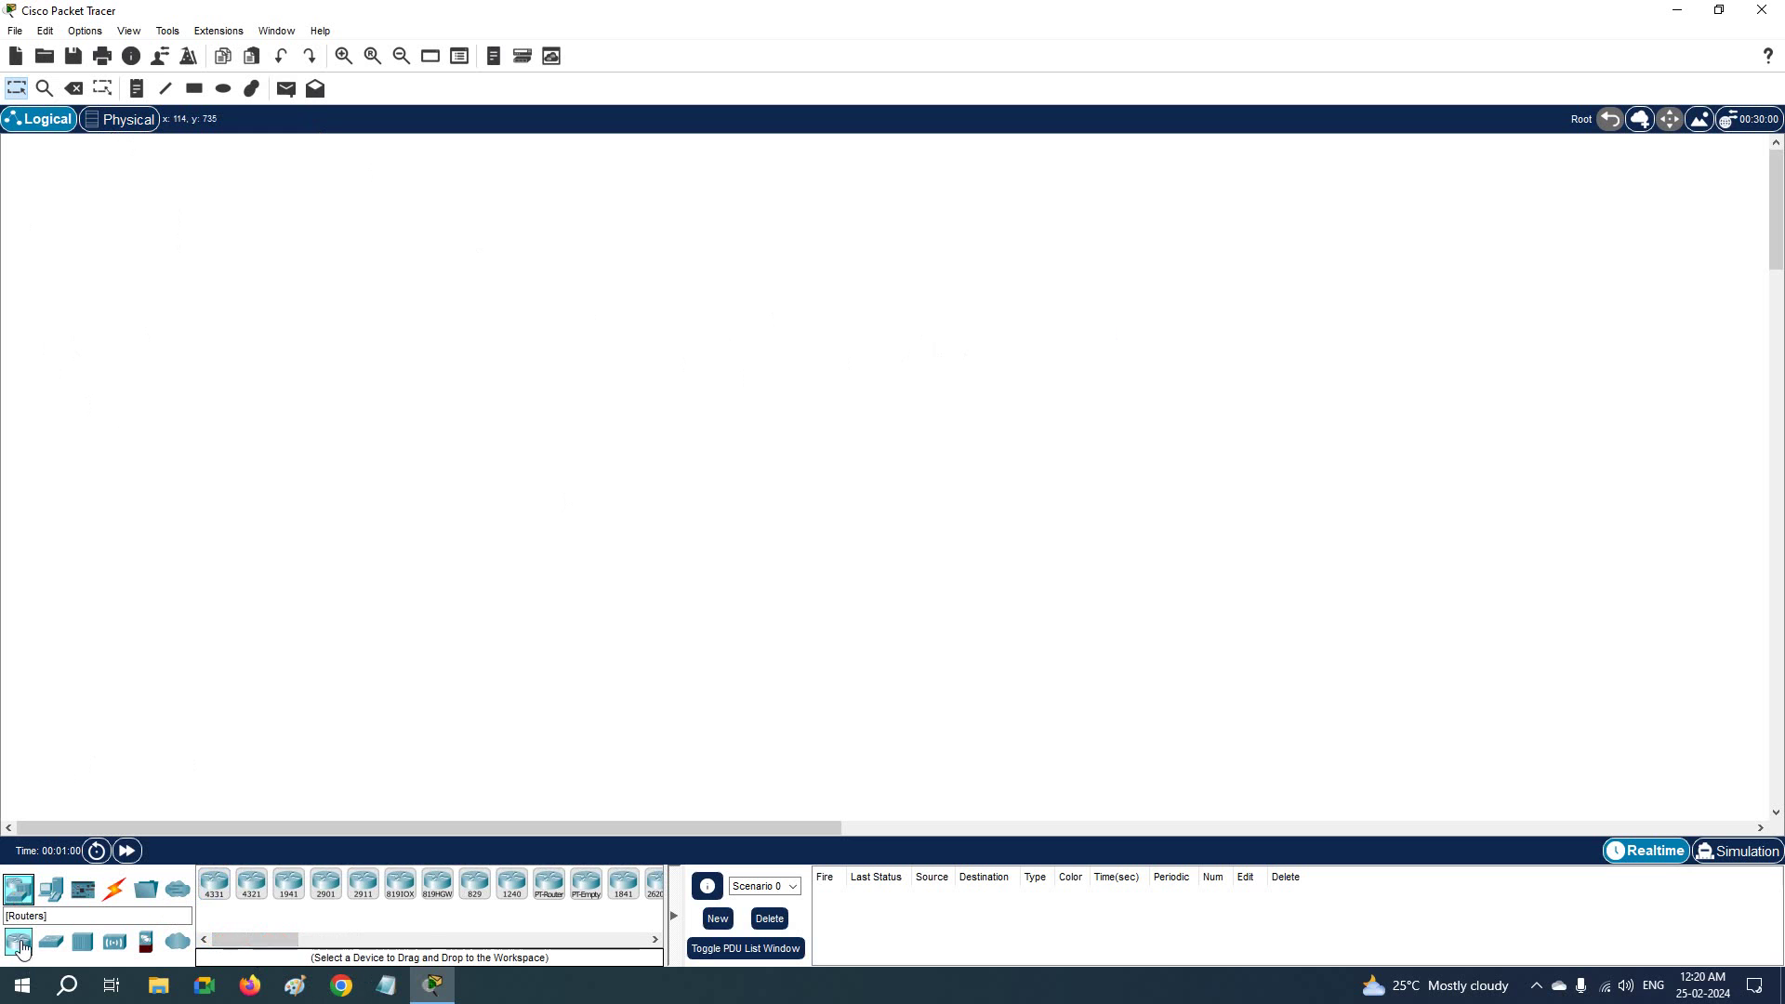
left_click(233, 940)
mouse_move(234, 940)
left_mouse_down()
mouse_move(334, 940)
mouse_move(243, 940)
left_mouse_up()
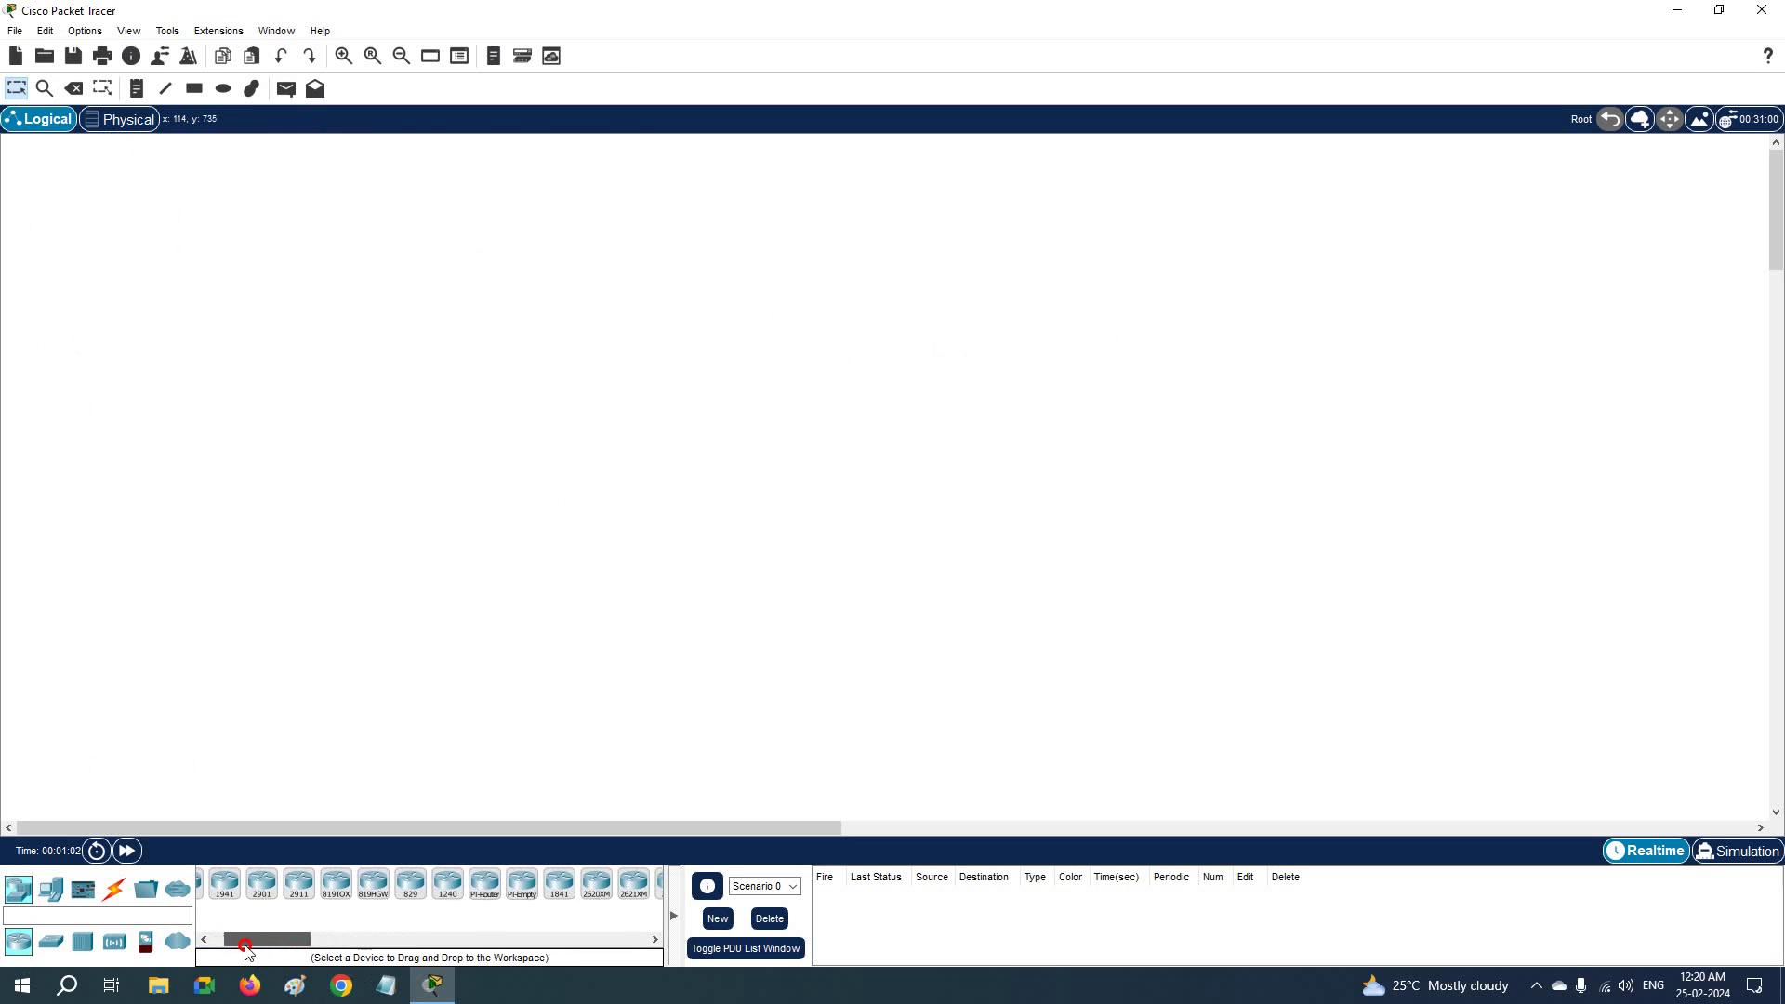
left_click(49, 944)
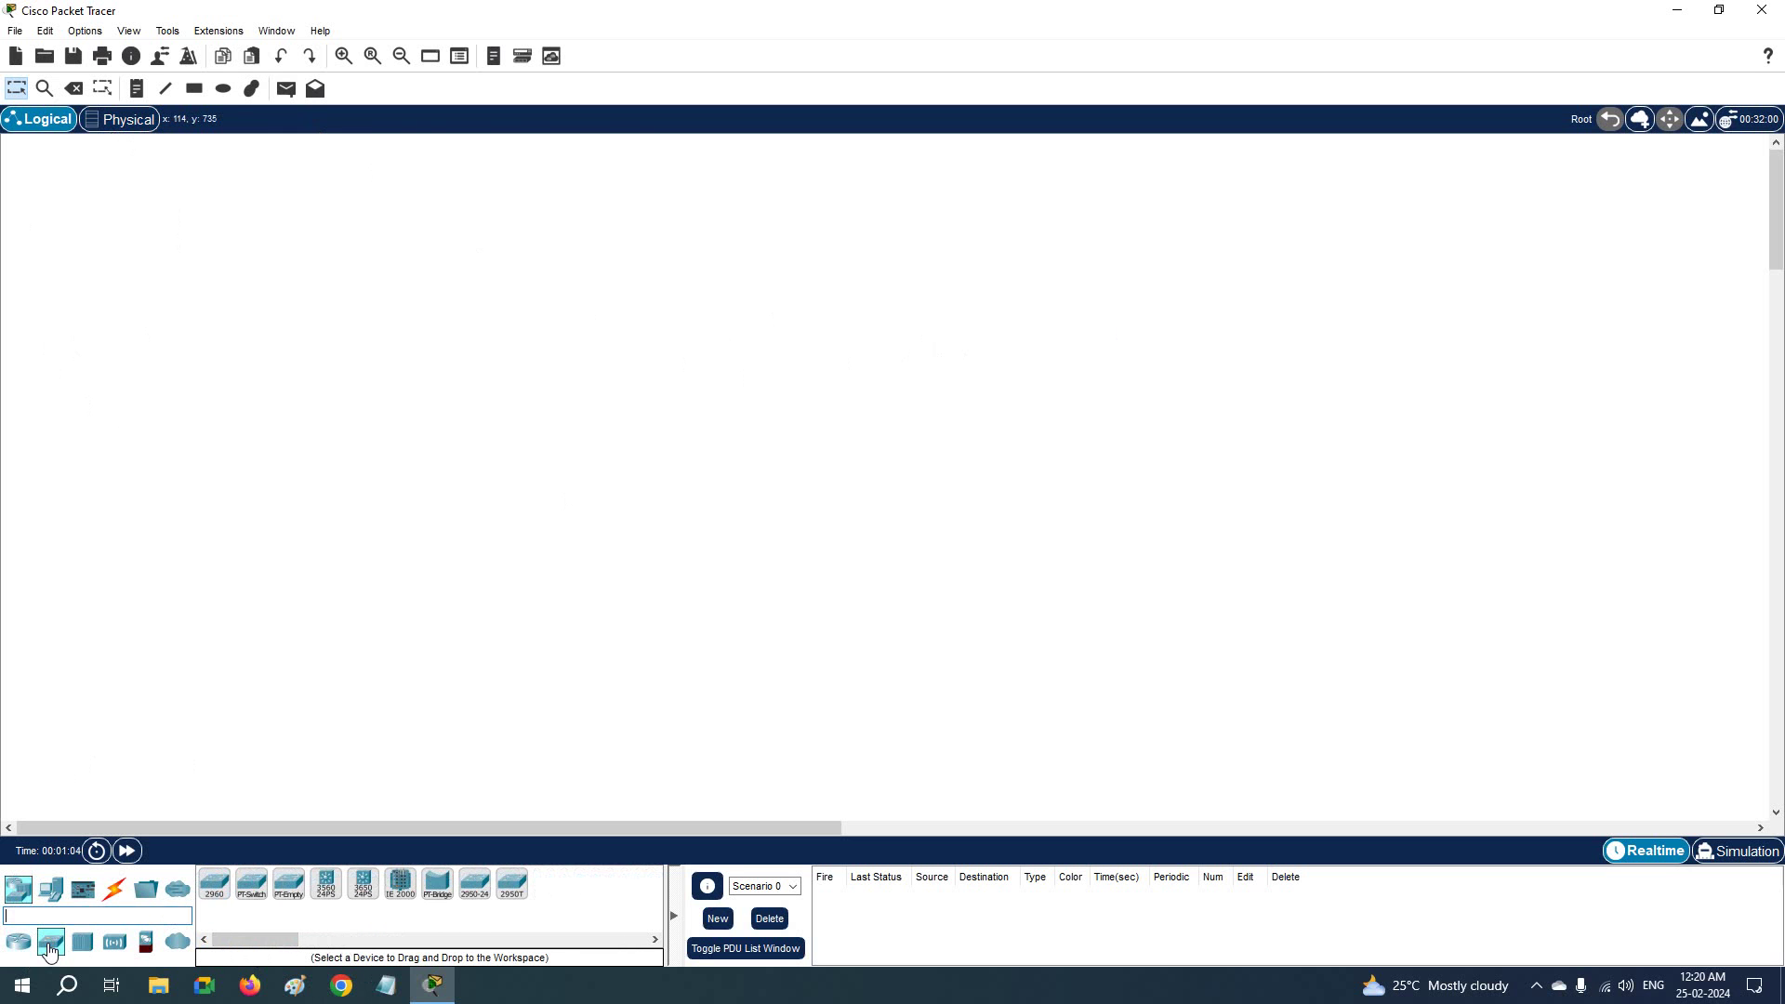
mouse_move(229, 941)
left_mouse_down()
mouse_move(305, 944)
mouse_move(232, 941)
left_mouse_up()
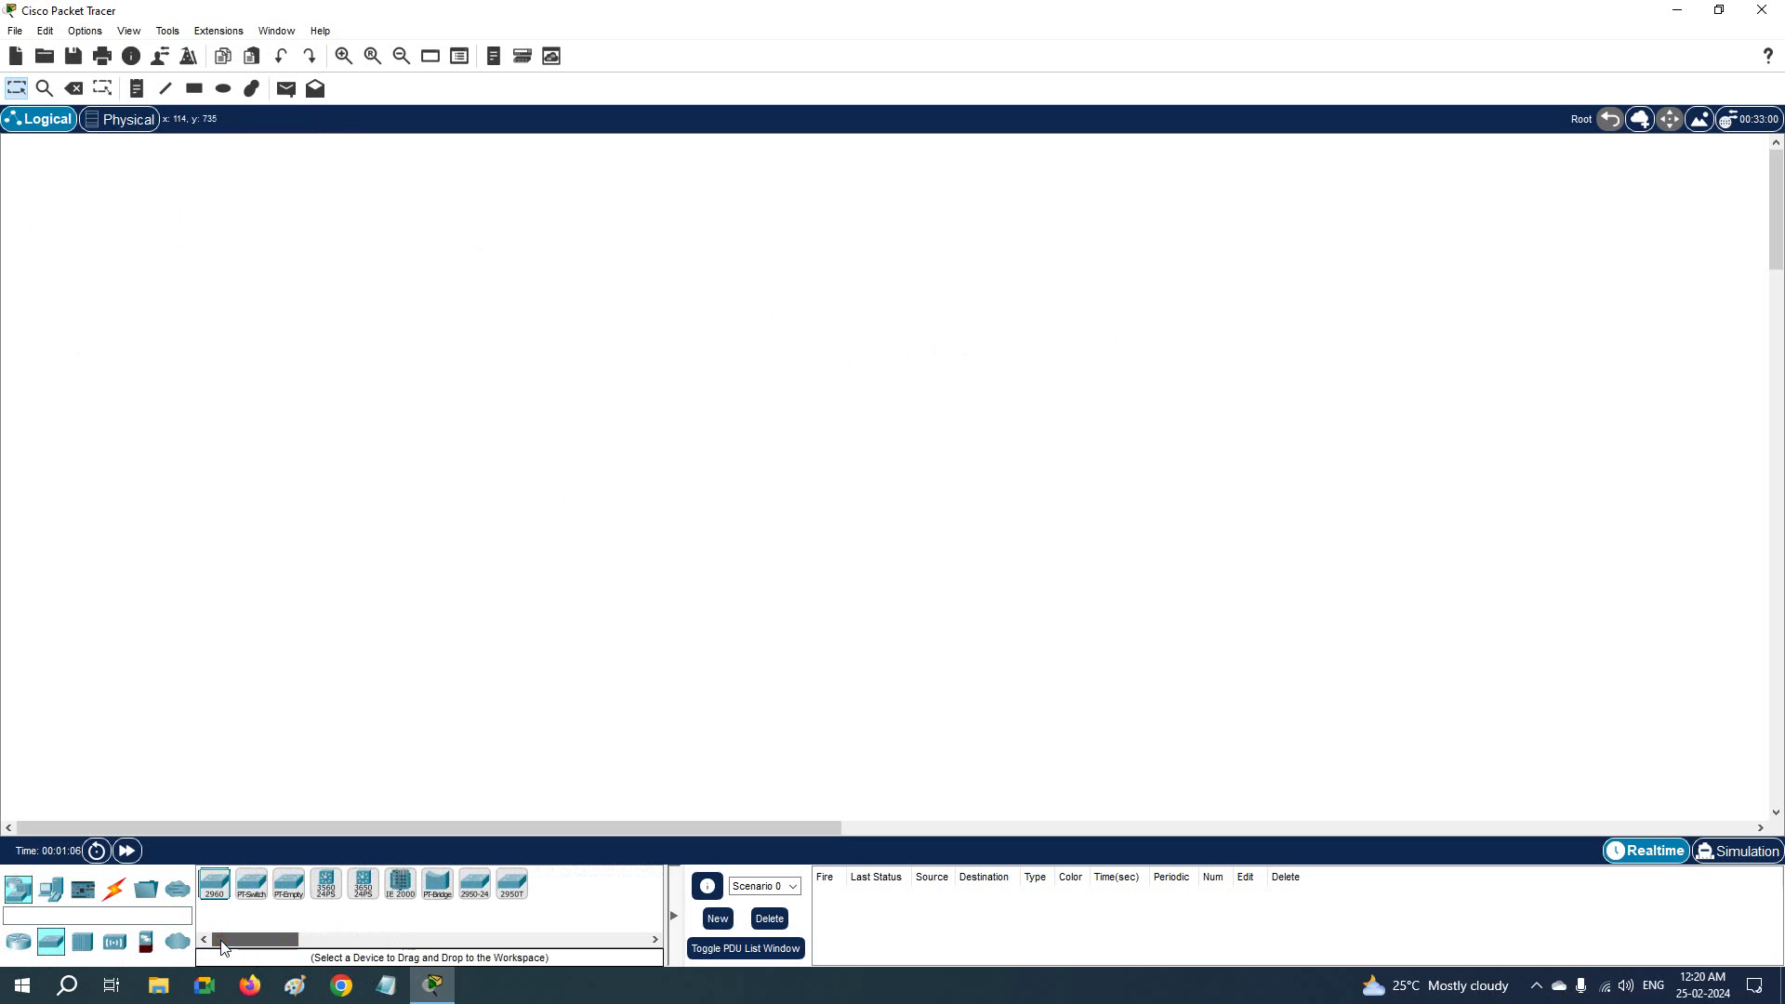
left_click(49, 890)
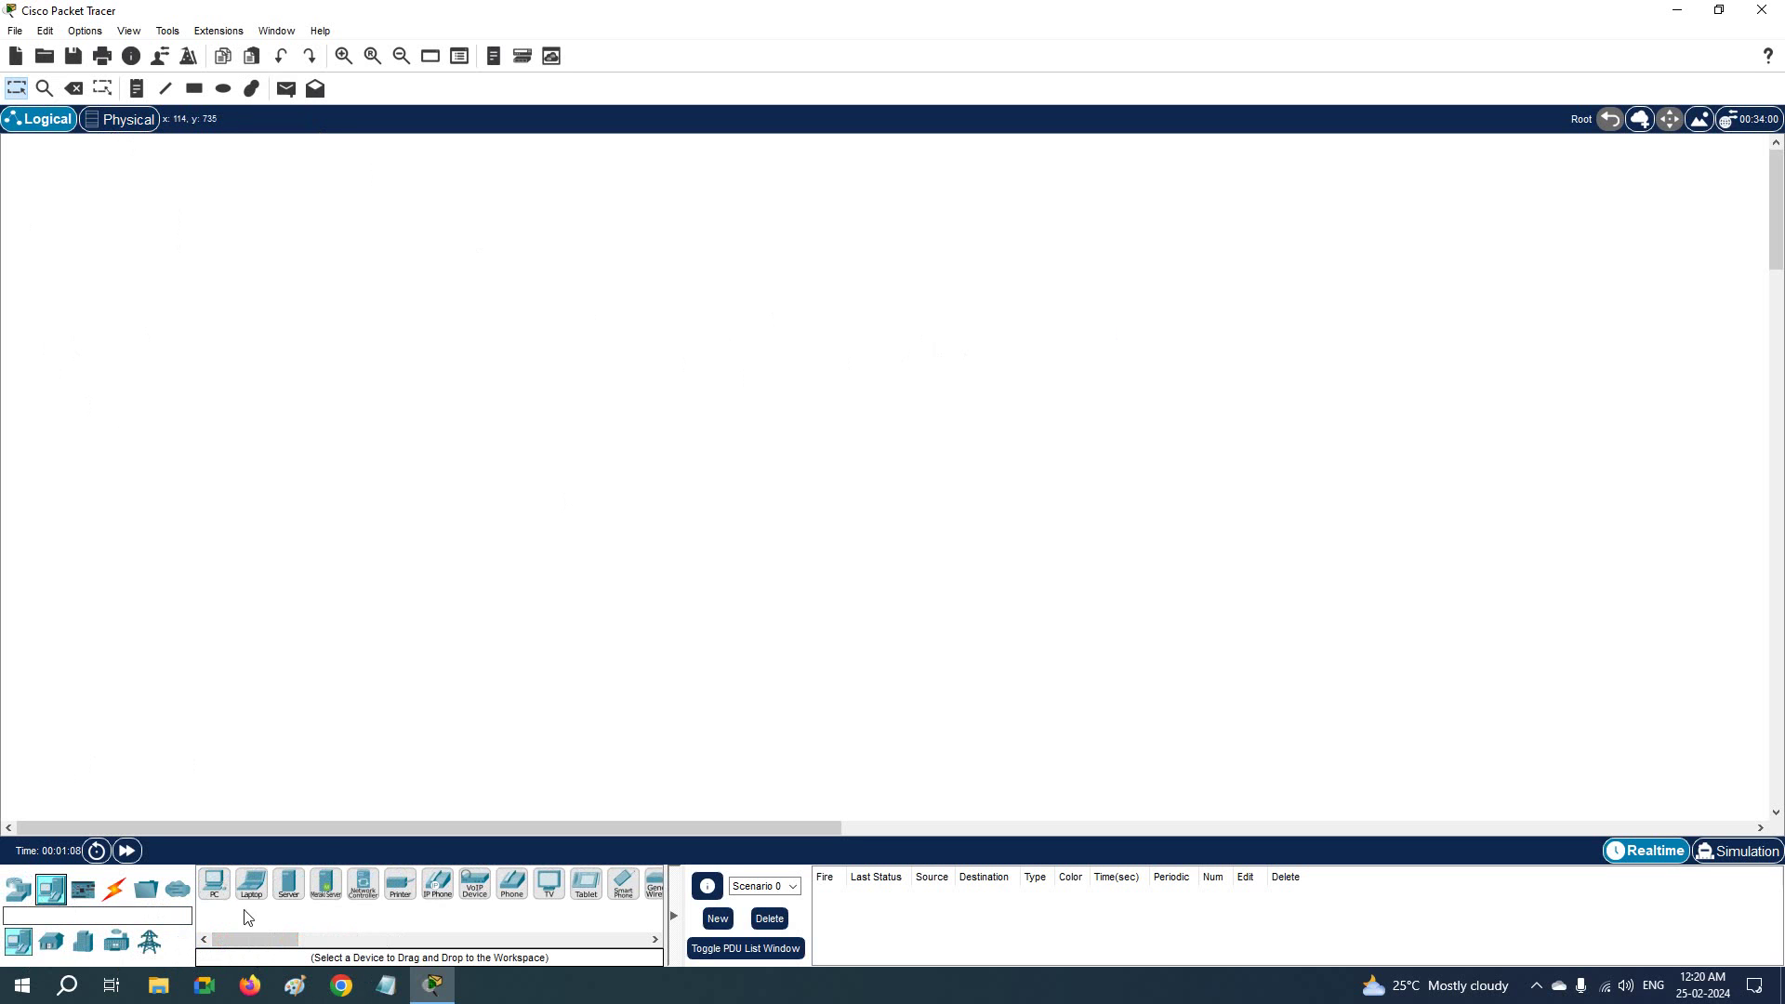
mouse_move(260, 941)
left_mouse_down()
mouse_move(303, 944)
mouse_move(256, 941)
left_mouse_up()
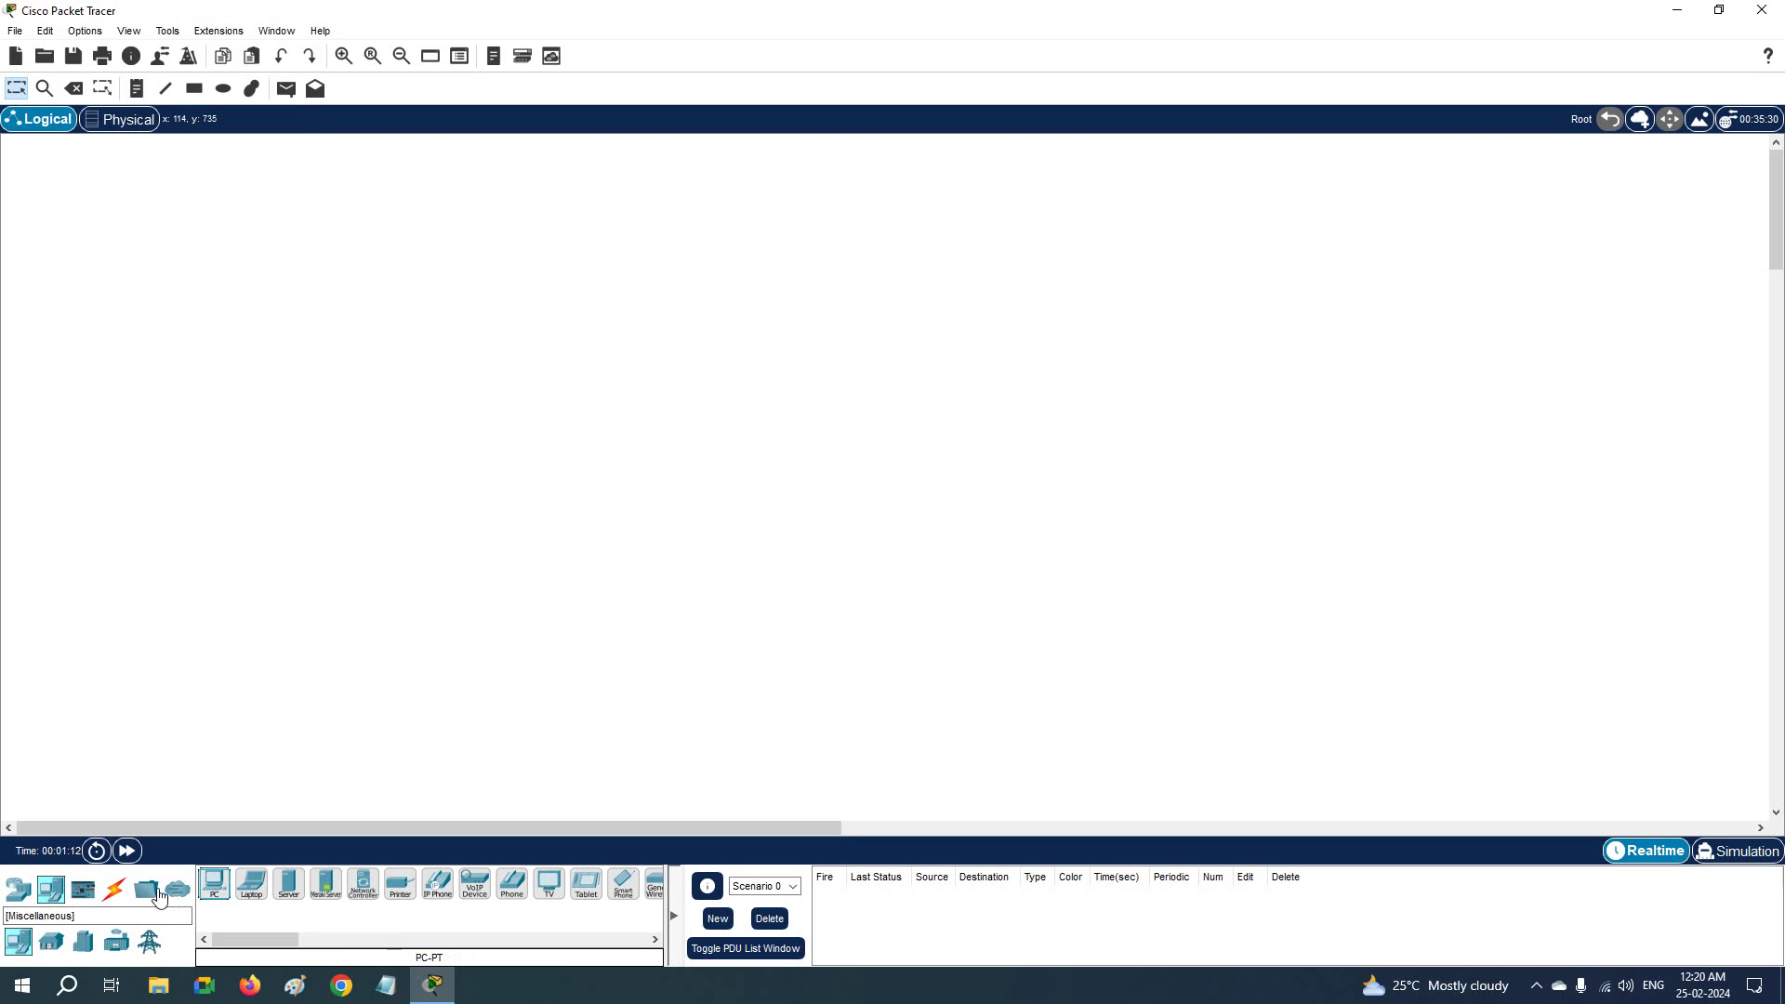
left_click(114, 890)
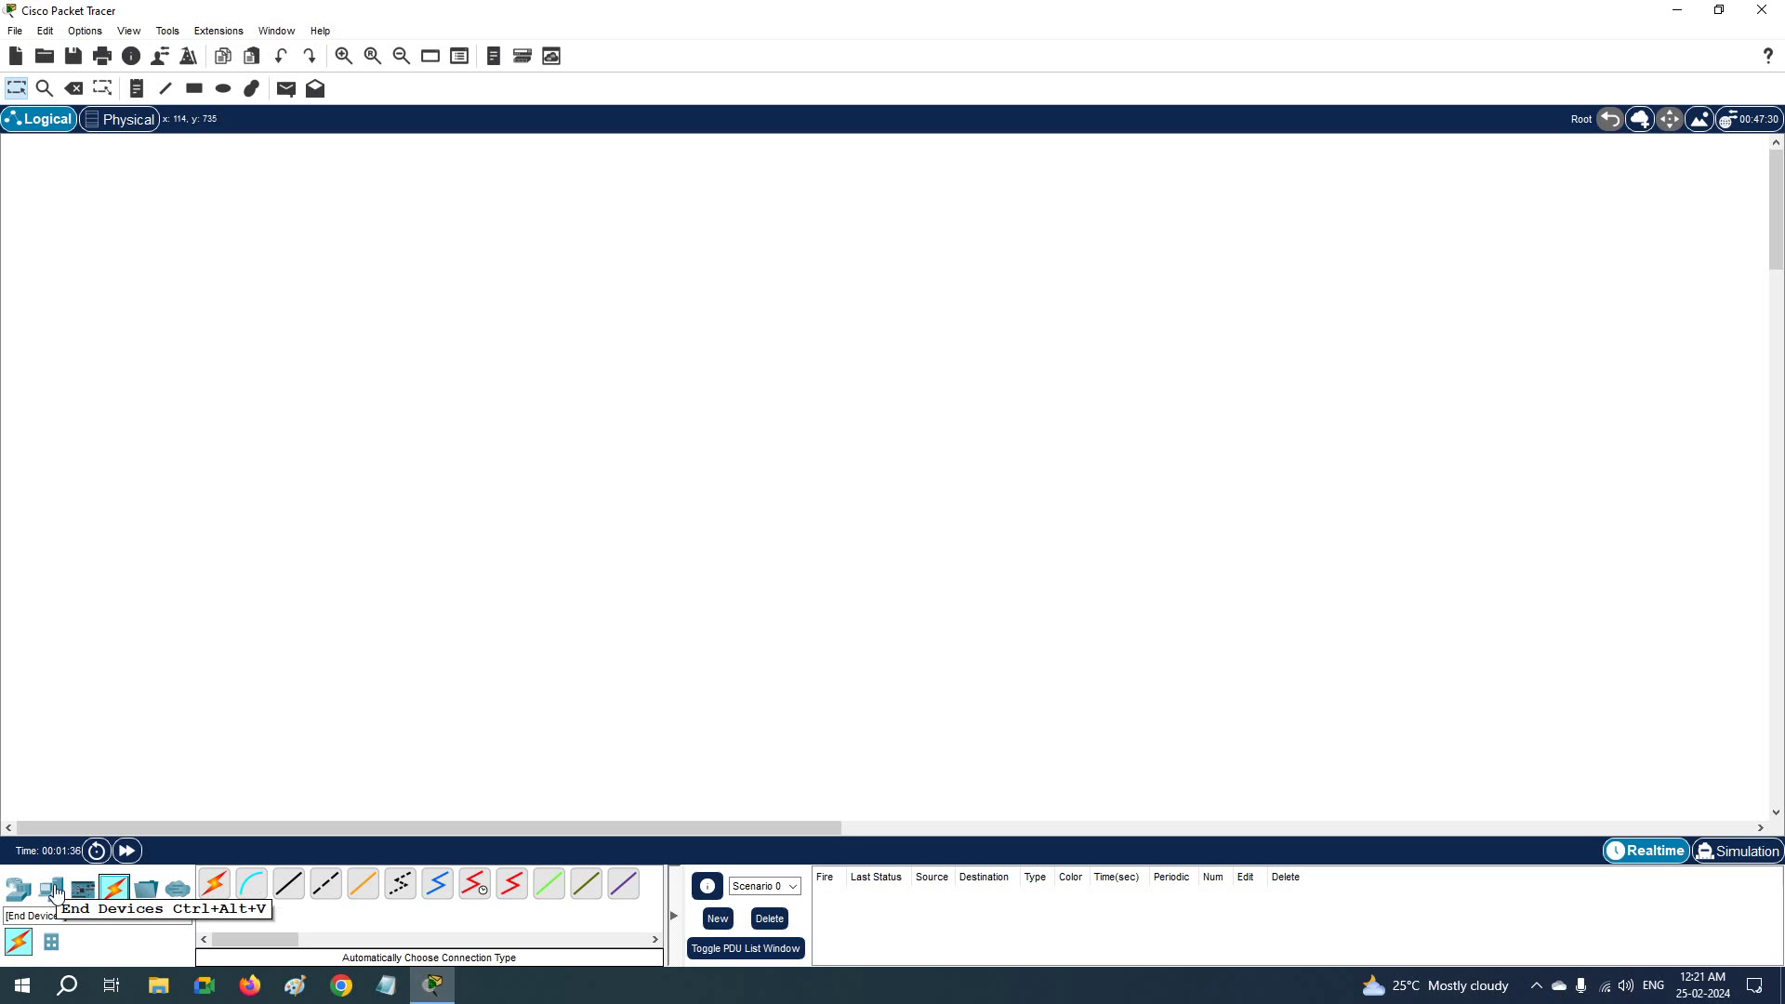
left_click(23, 890)
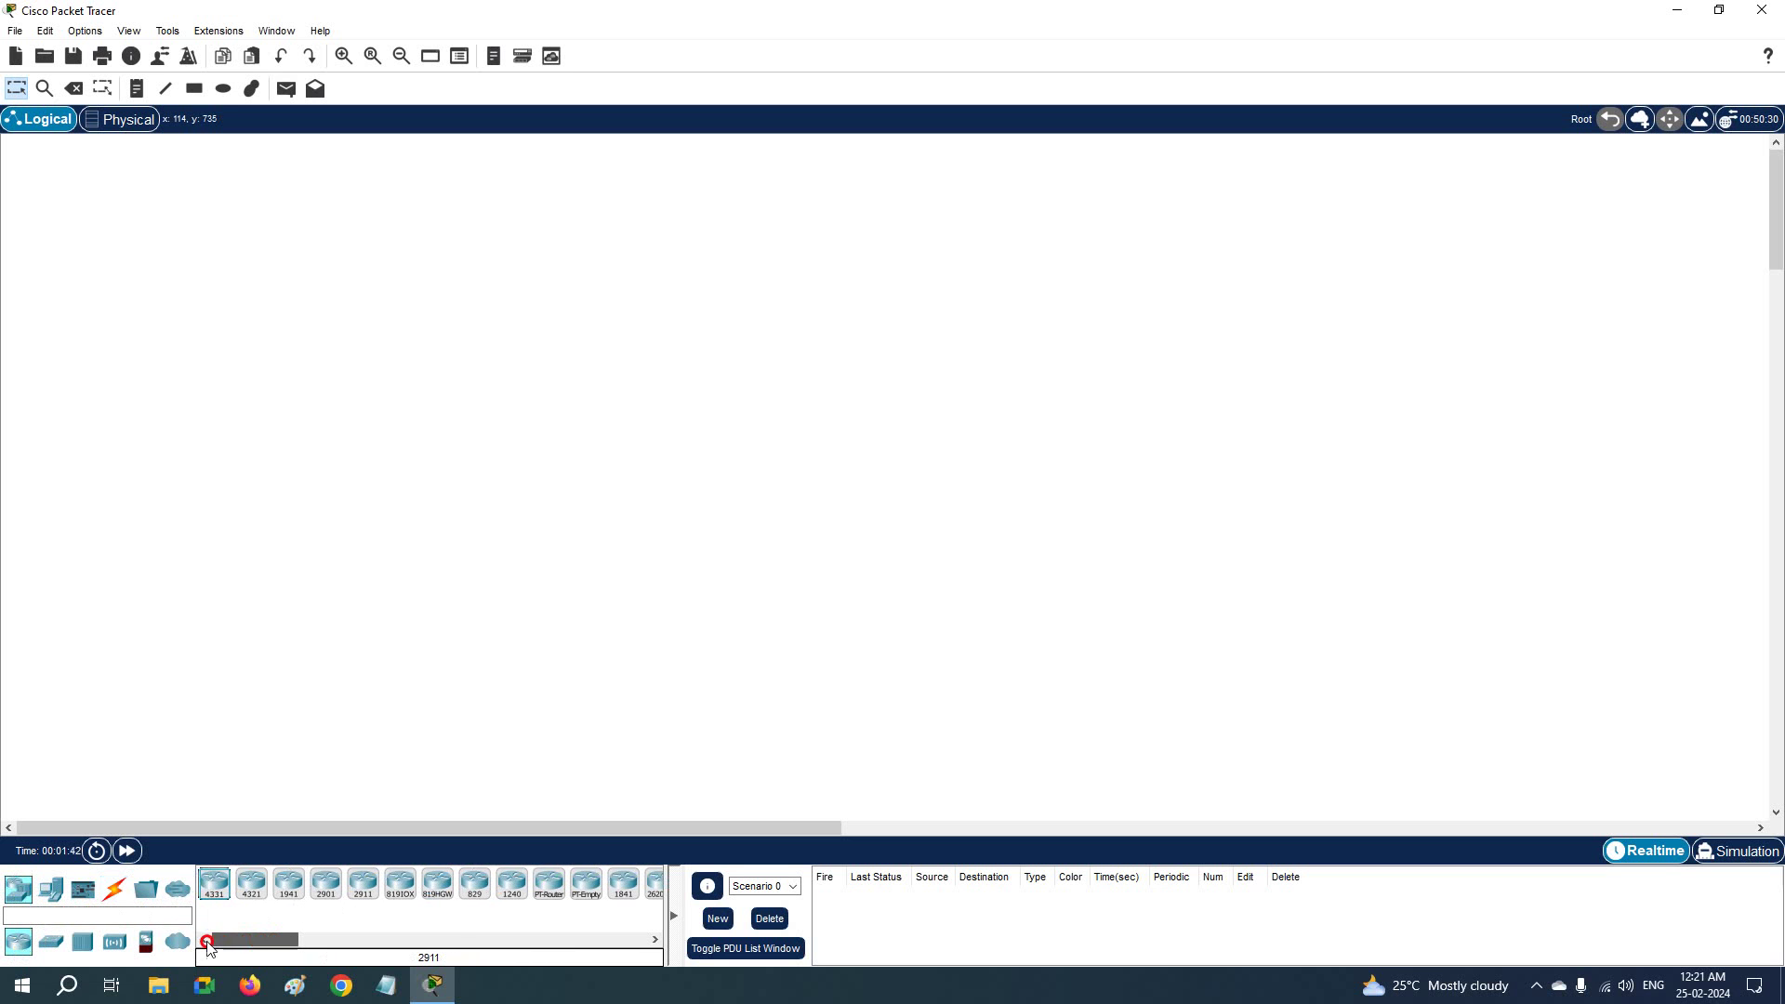
Place a 2811 router, a 2960 switch and a PC below it on the workspace
left_click(346, 944)
left_click_drag(358, 885, 661, 468)
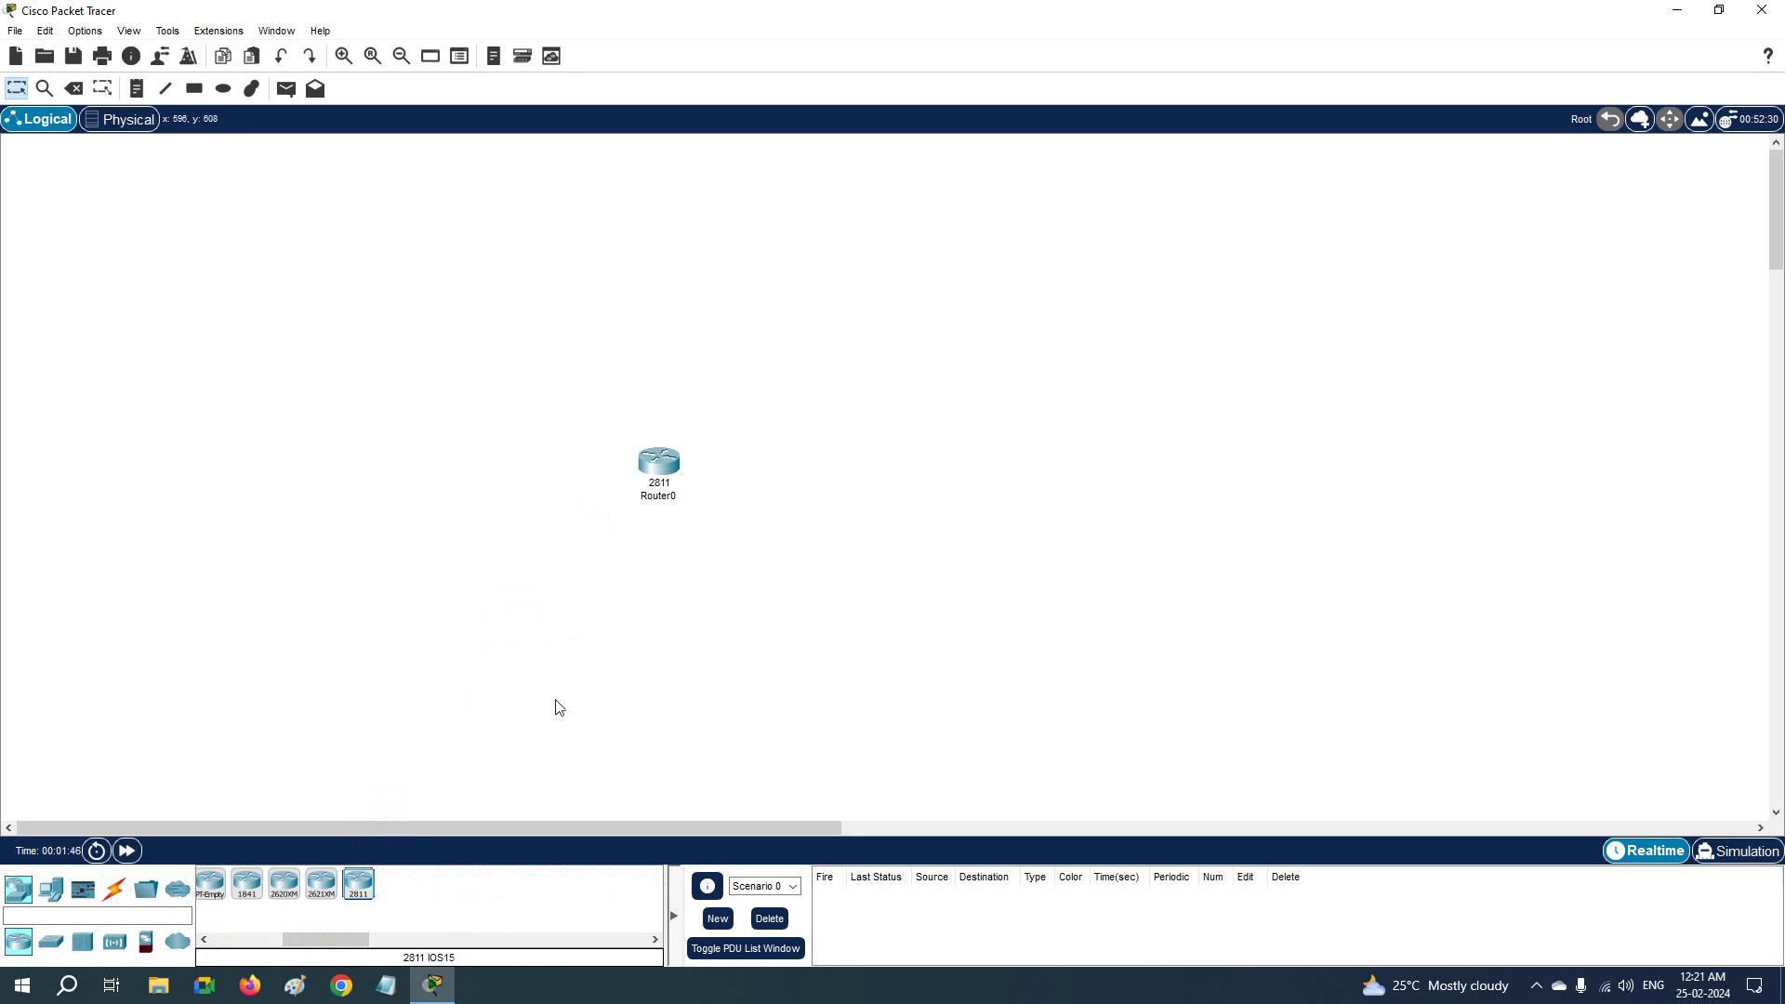
left_click(48, 943)
left_click_drag(214, 883, 377, 596)
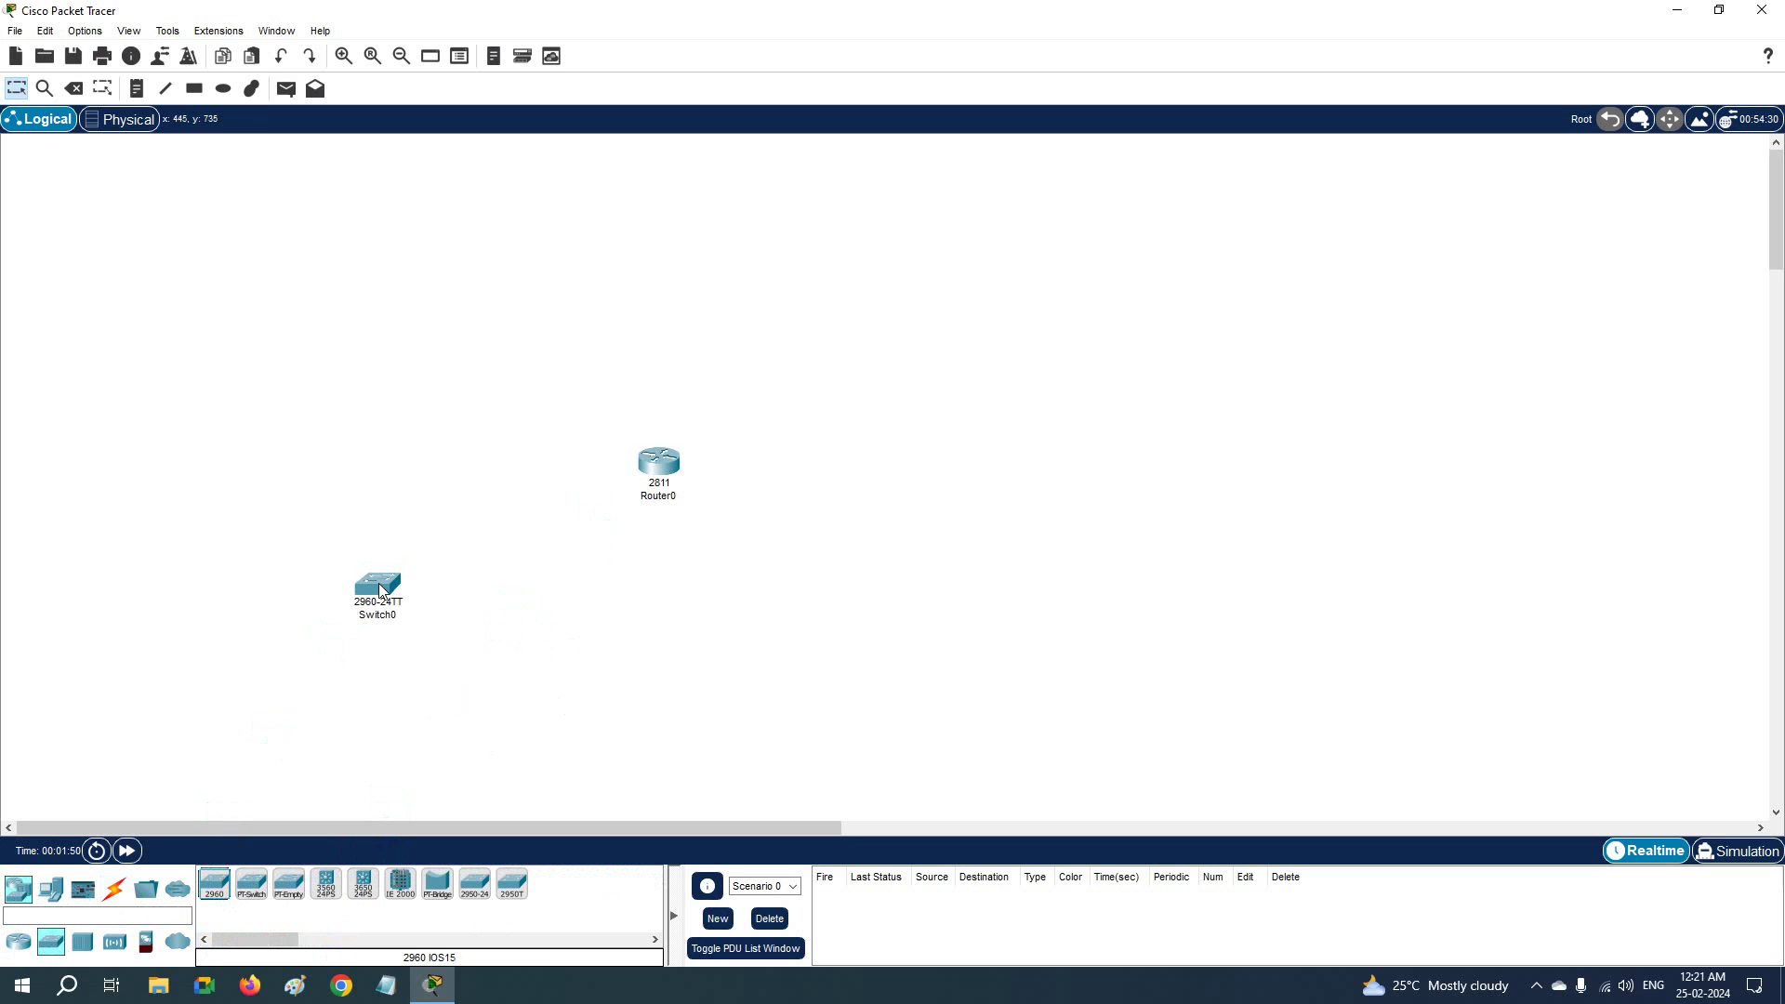
left_click(51, 893)
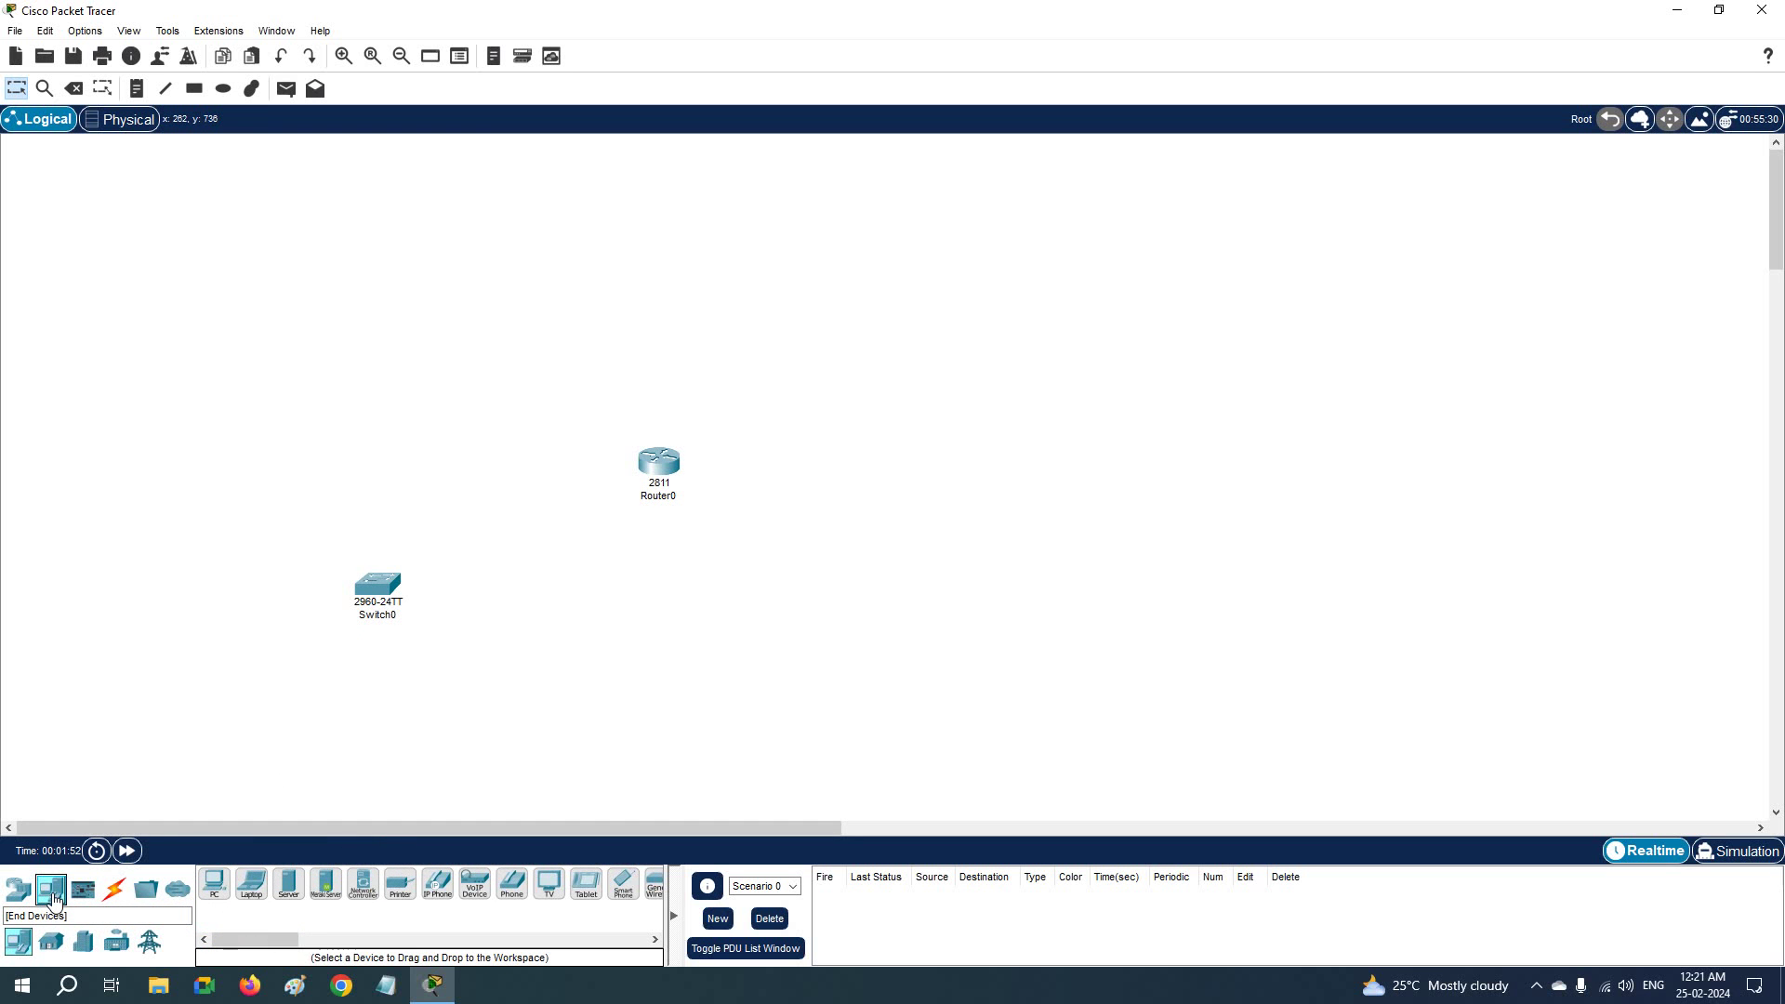
left_click_drag(214, 883, 455, 658)
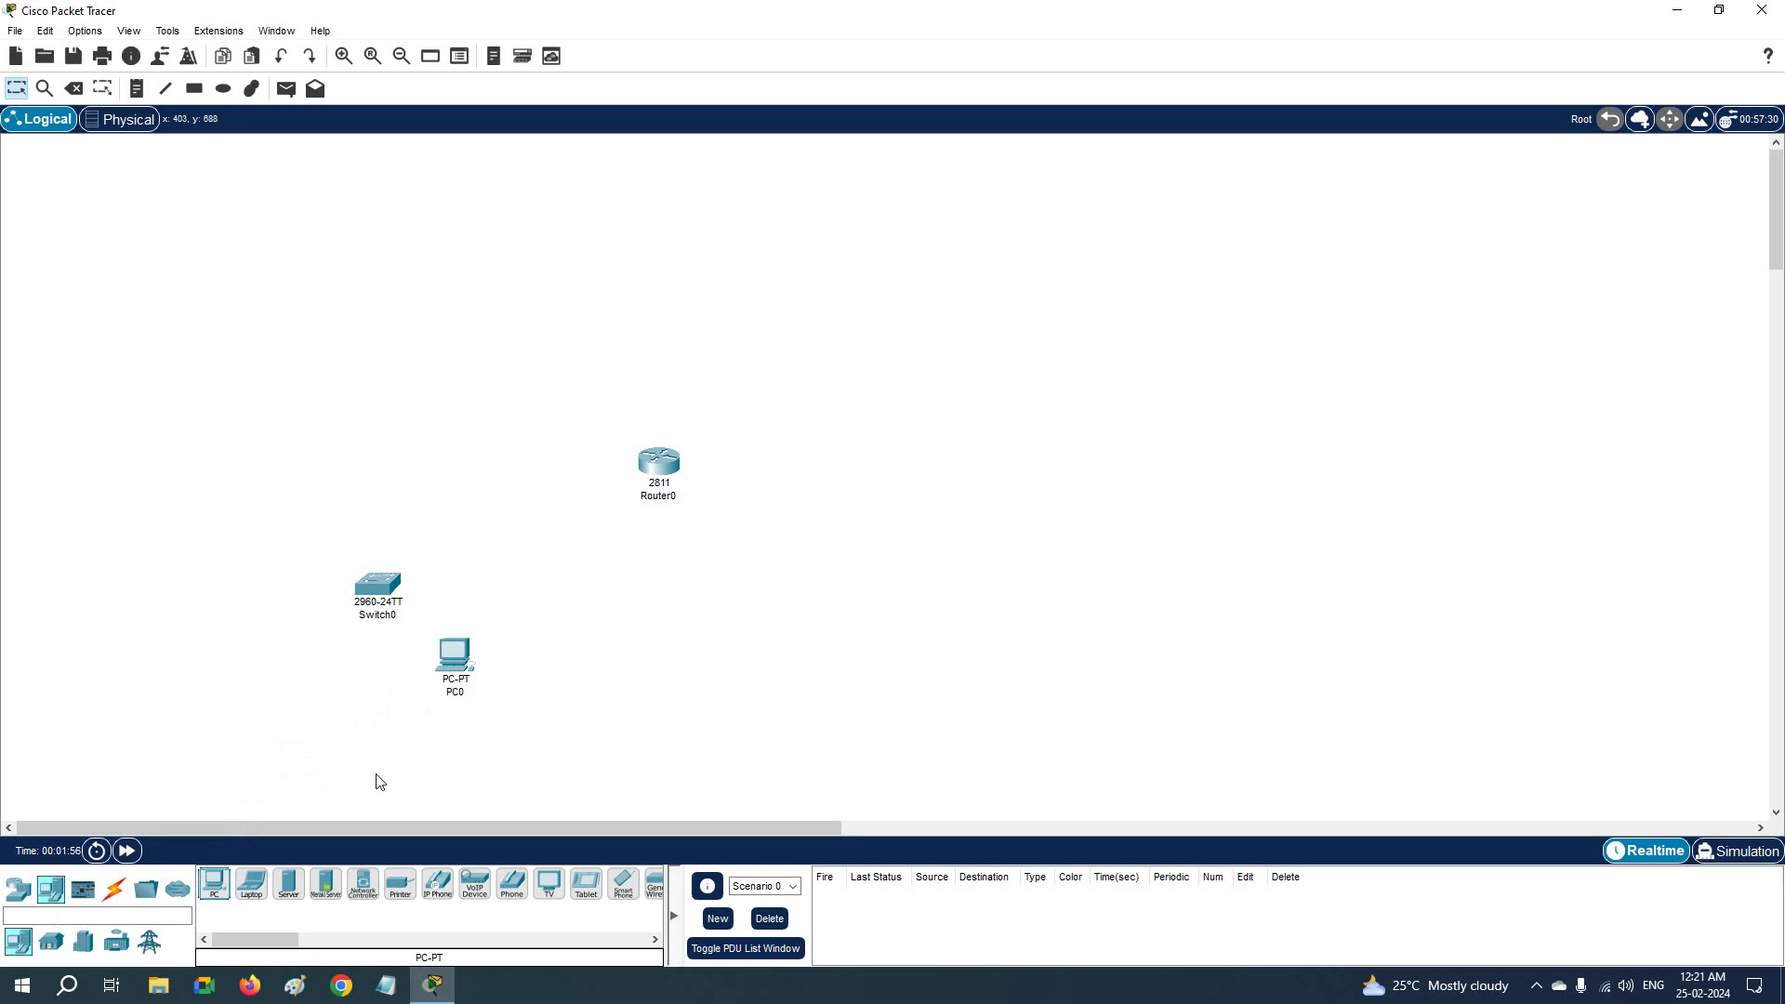
Cable Switch0 to PC0's Fa0 port with an automatic connection, then move PC0 right
left_click(114, 894)
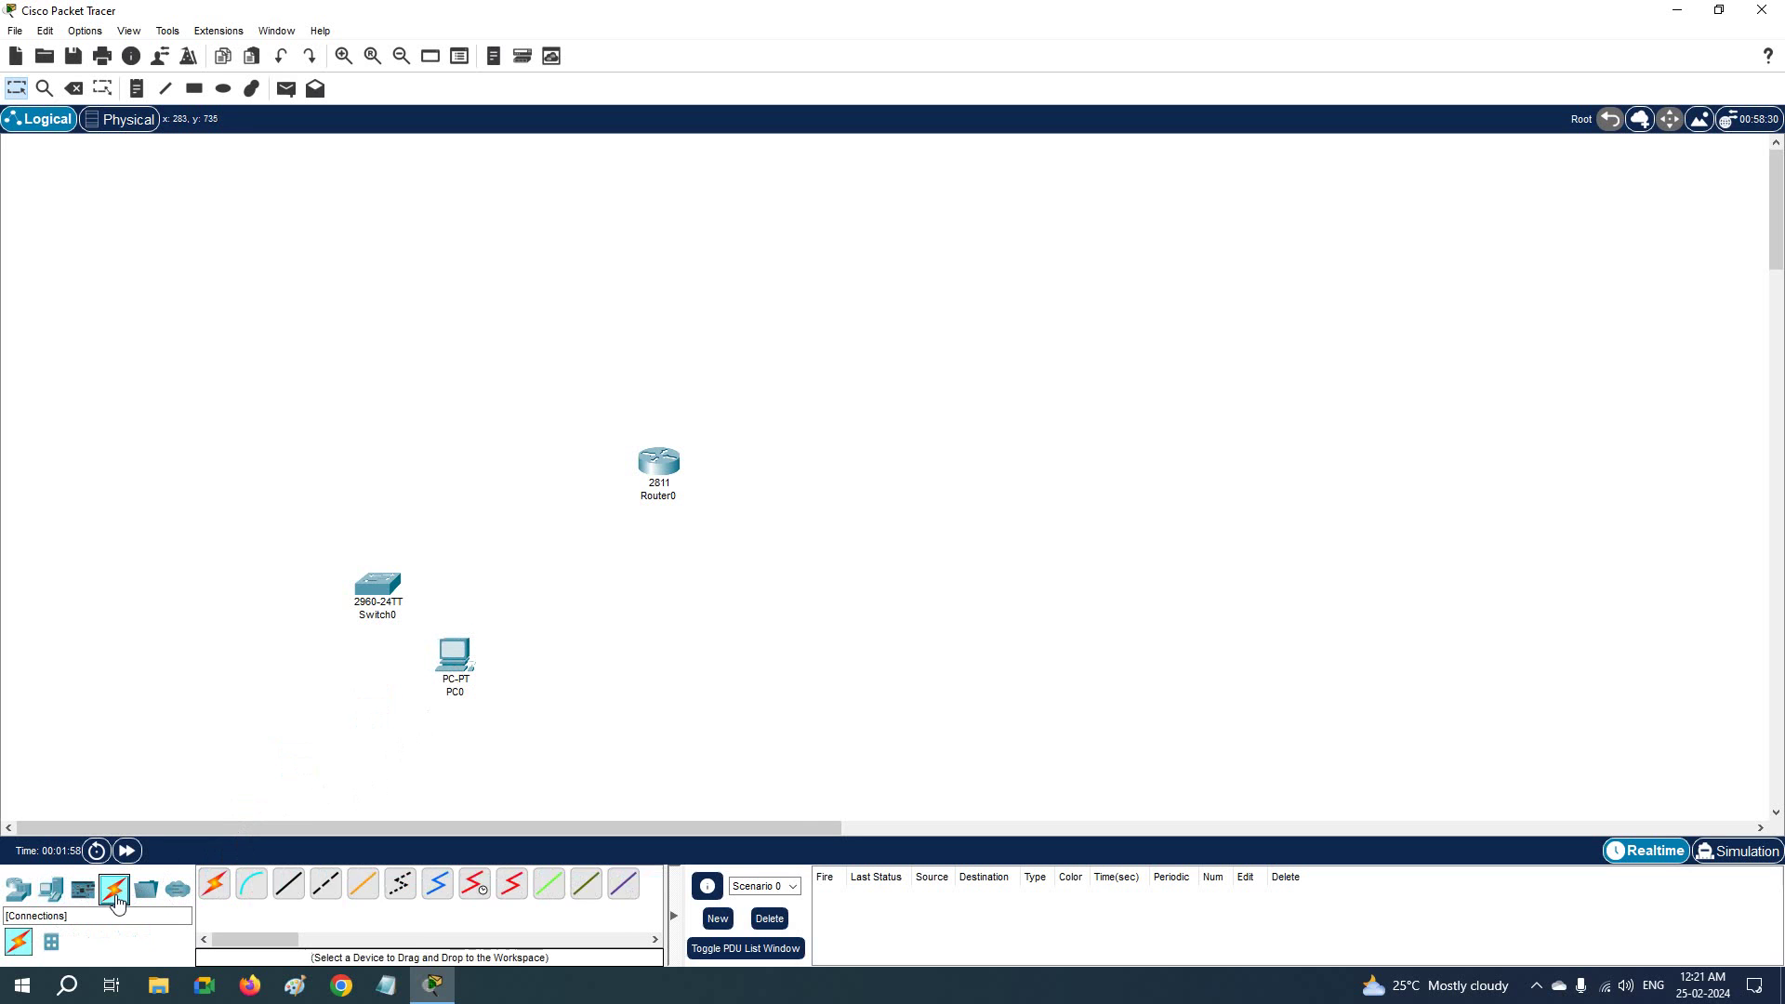
left_click(214, 883)
left_click(389, 583)
left_click(457, 658)
left_click_drag(455, 655, 751, 660)
Cable Router0 to Switch0 Fa0/2 automatically and move the router up and right
left_click(214, 883)
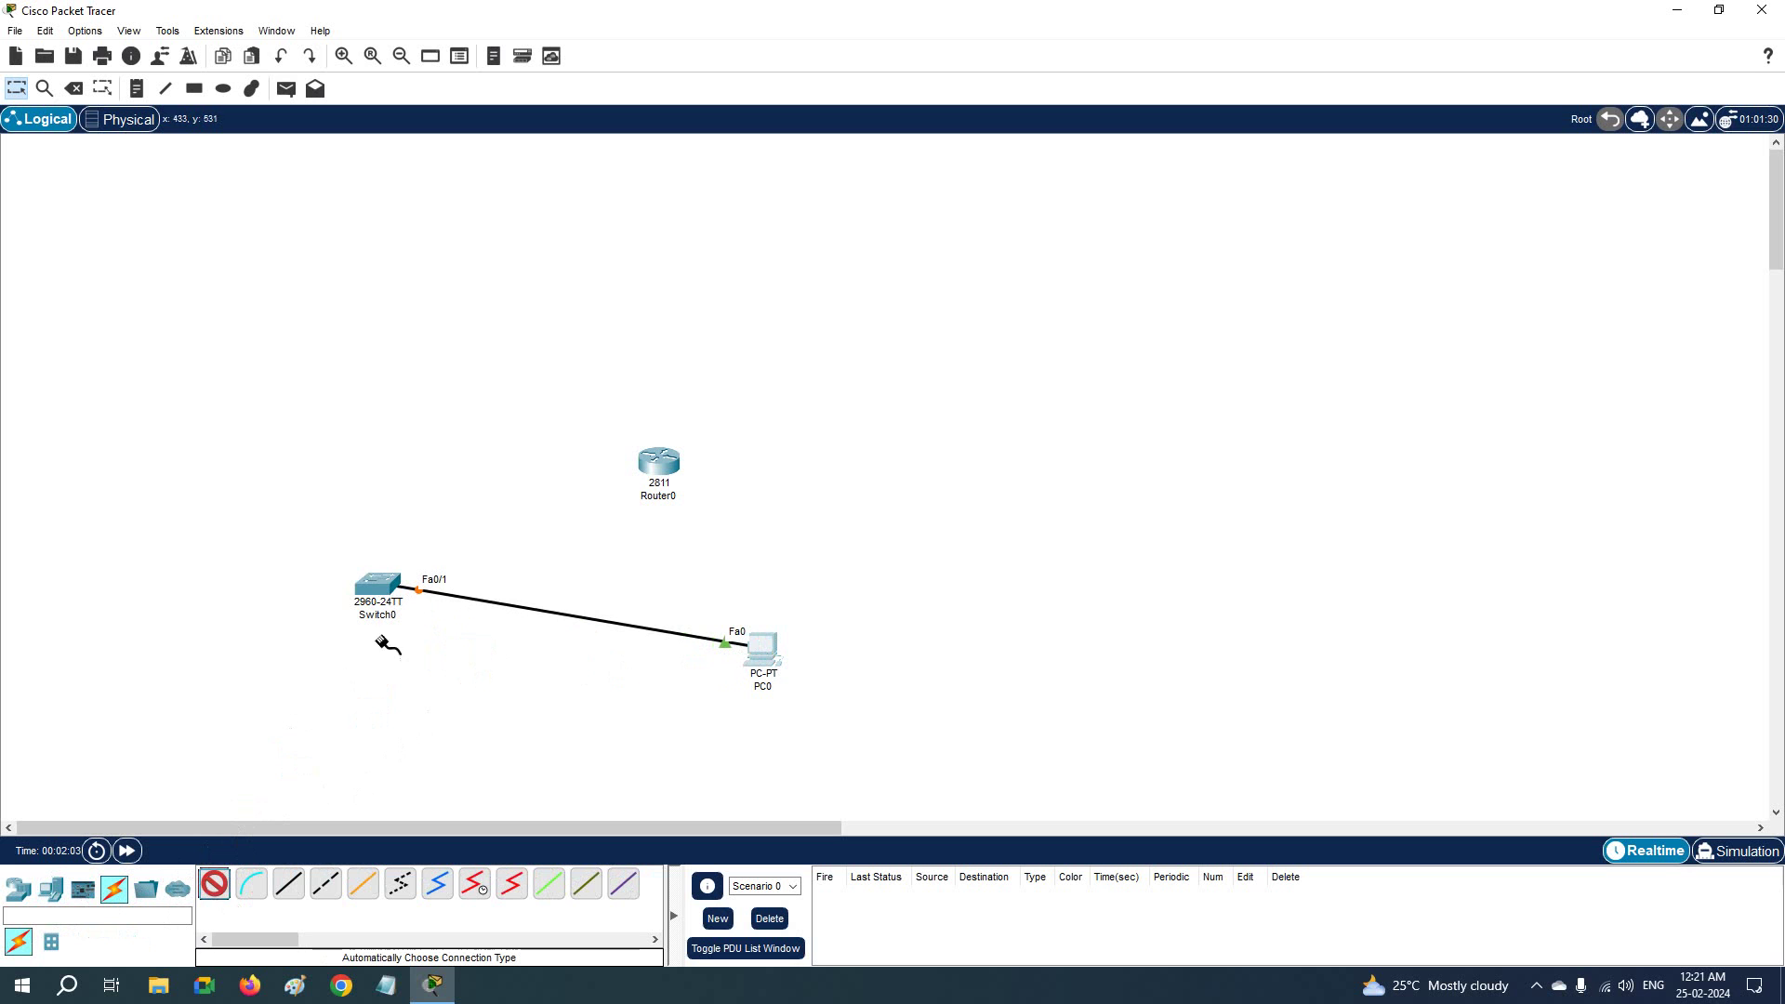
left_click(657, 462)
left_click(383, 584)
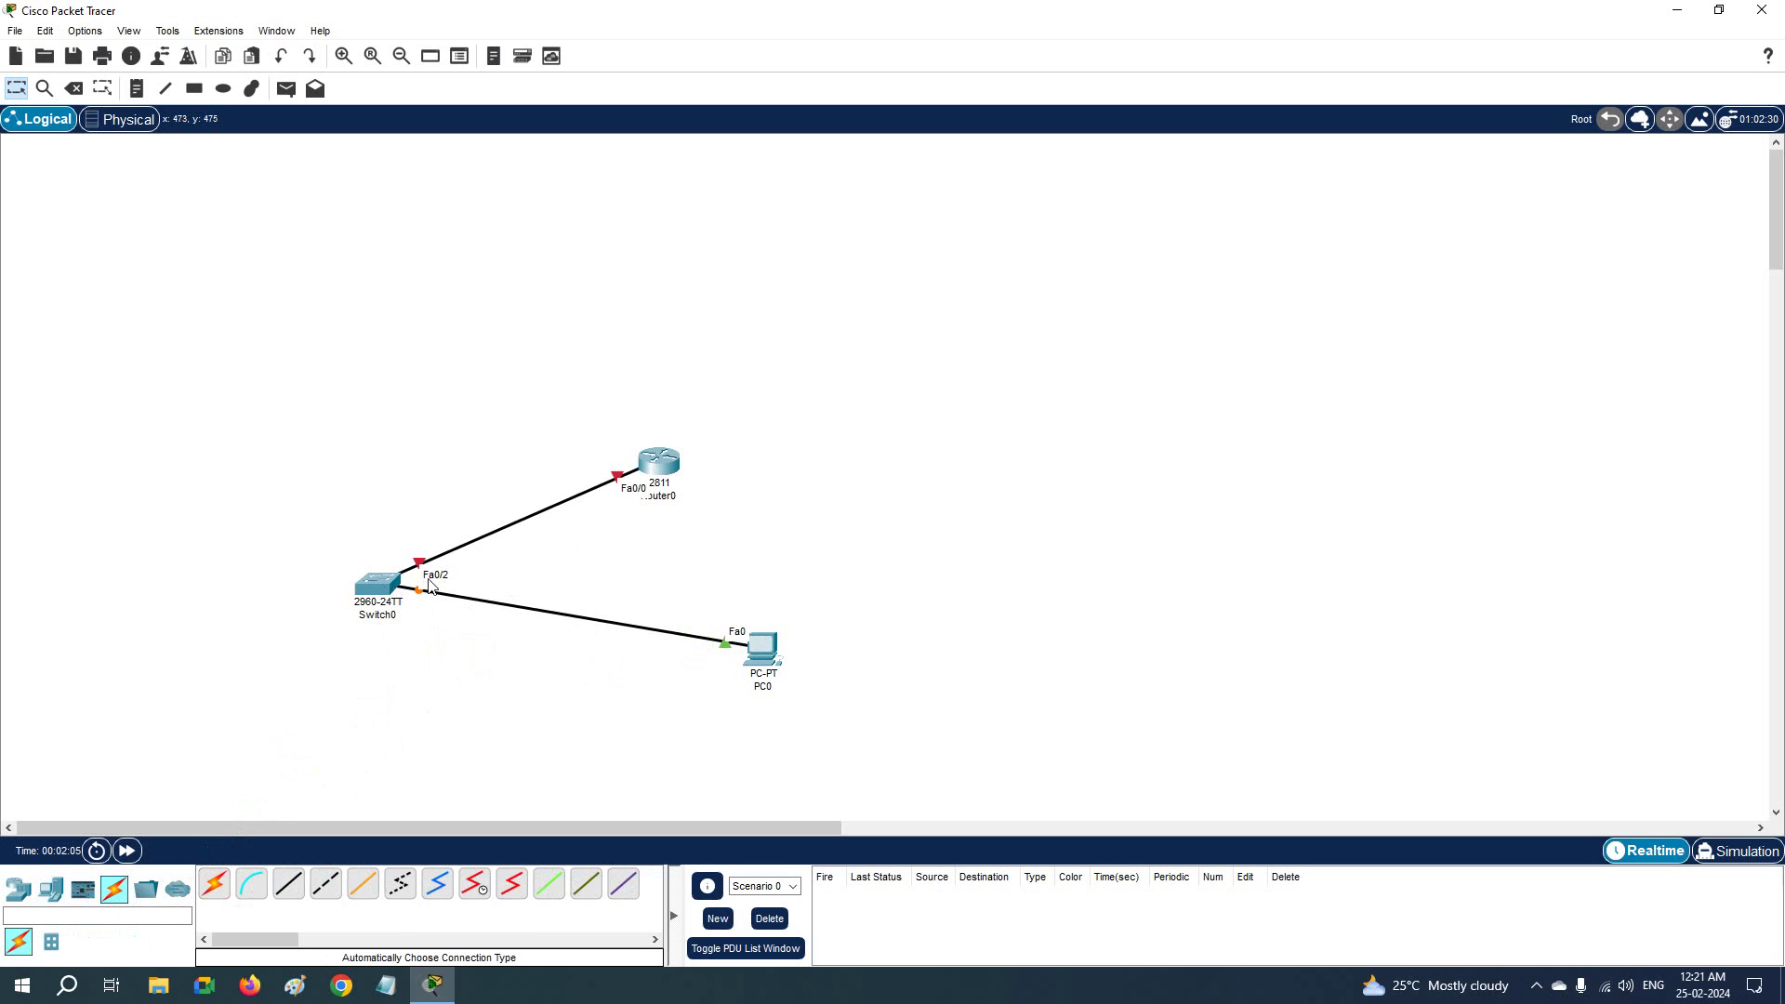
left_click_drag(682, 472, 749, 323)
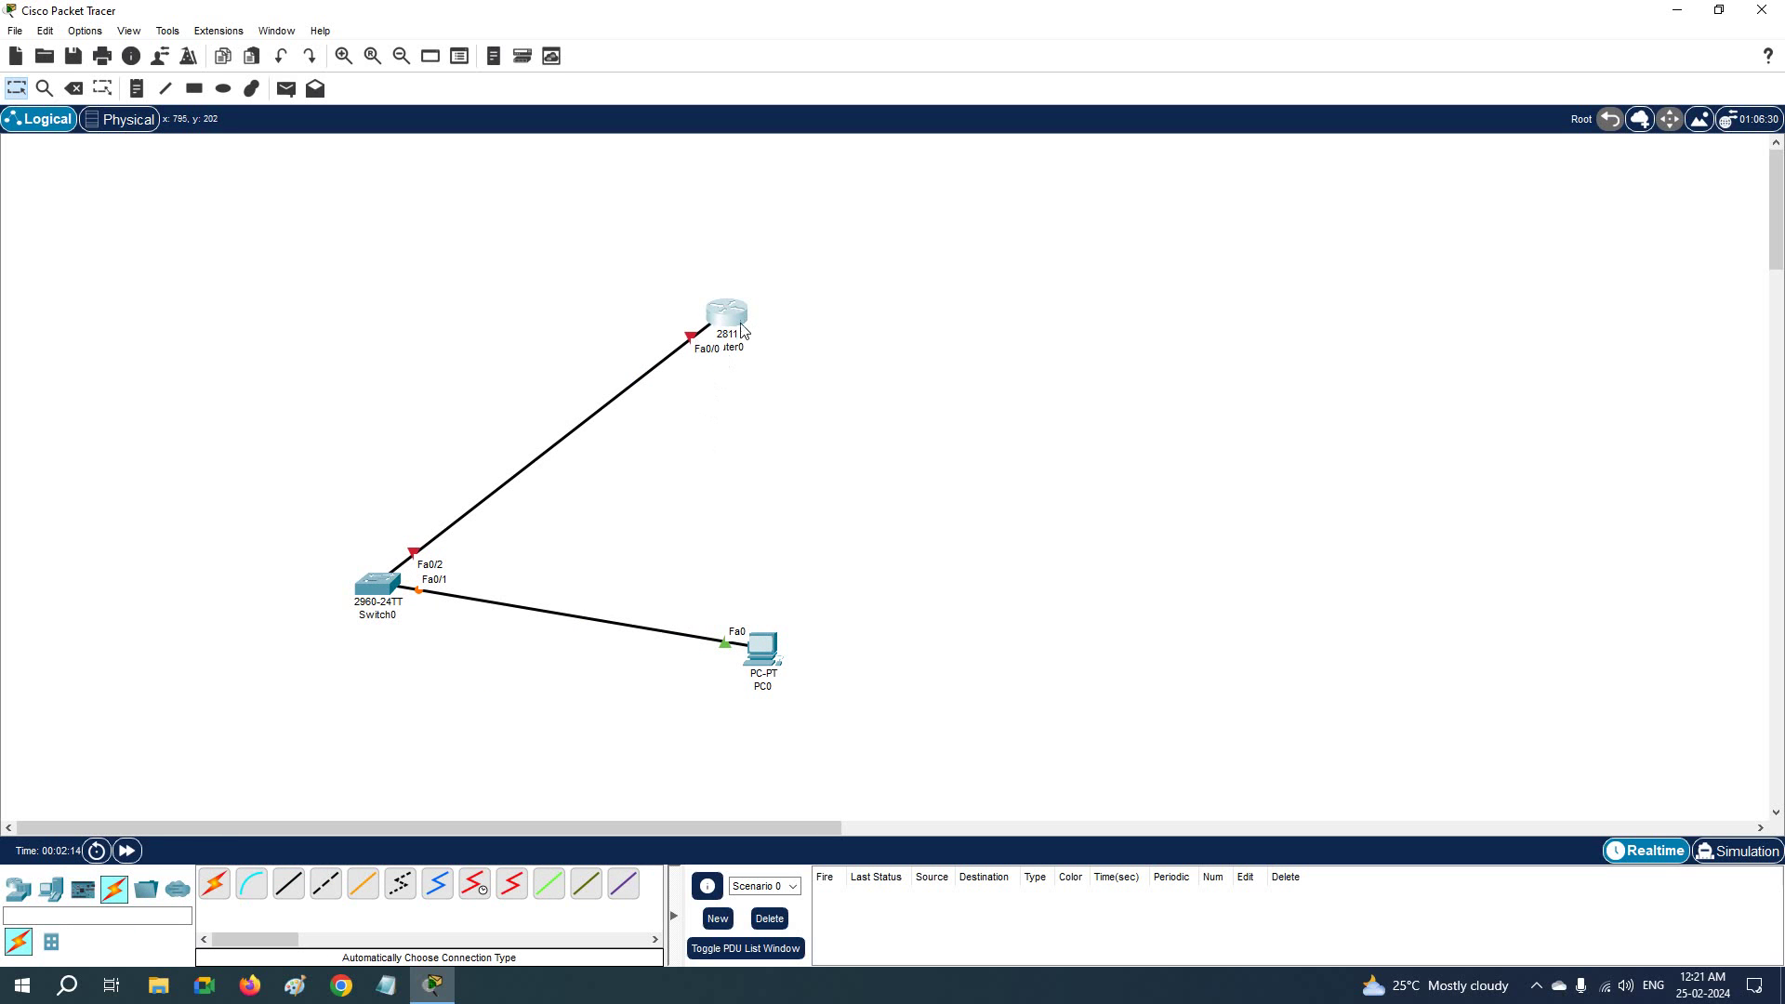
Bring up Router0's CLI to its setup prompt, widen and reposition its window, then open Switch0
left_click(741, 324)
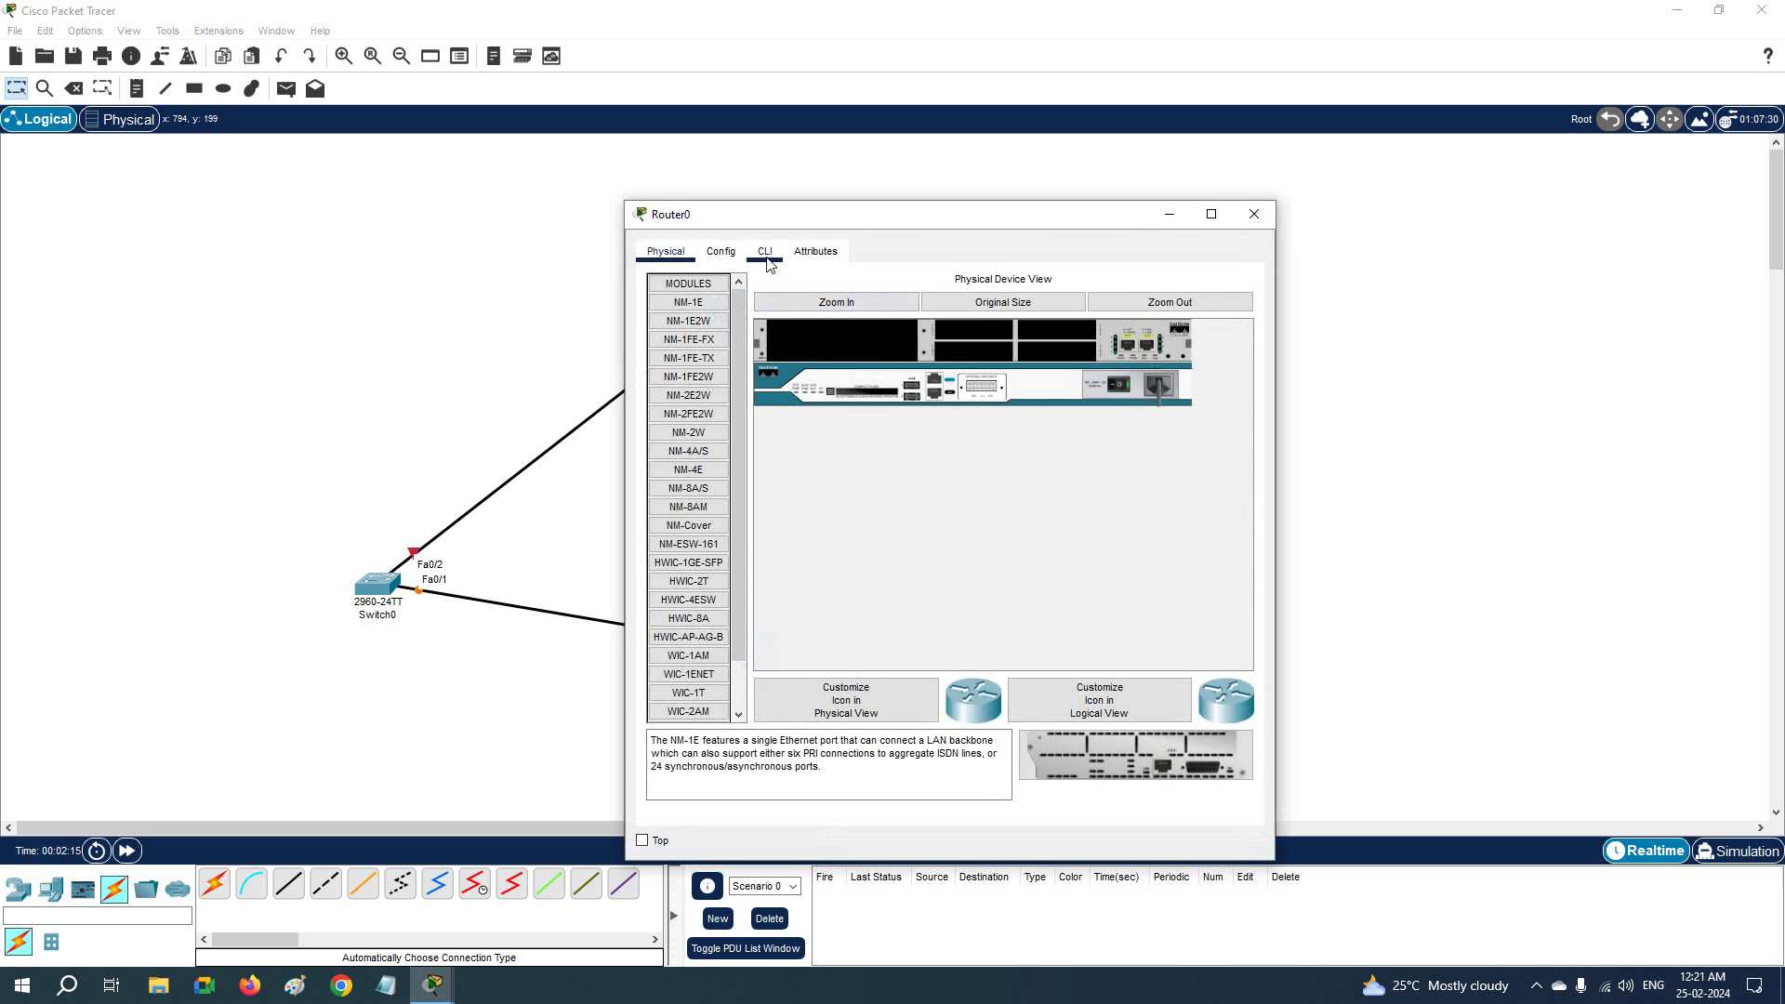
left_click(766, 253)
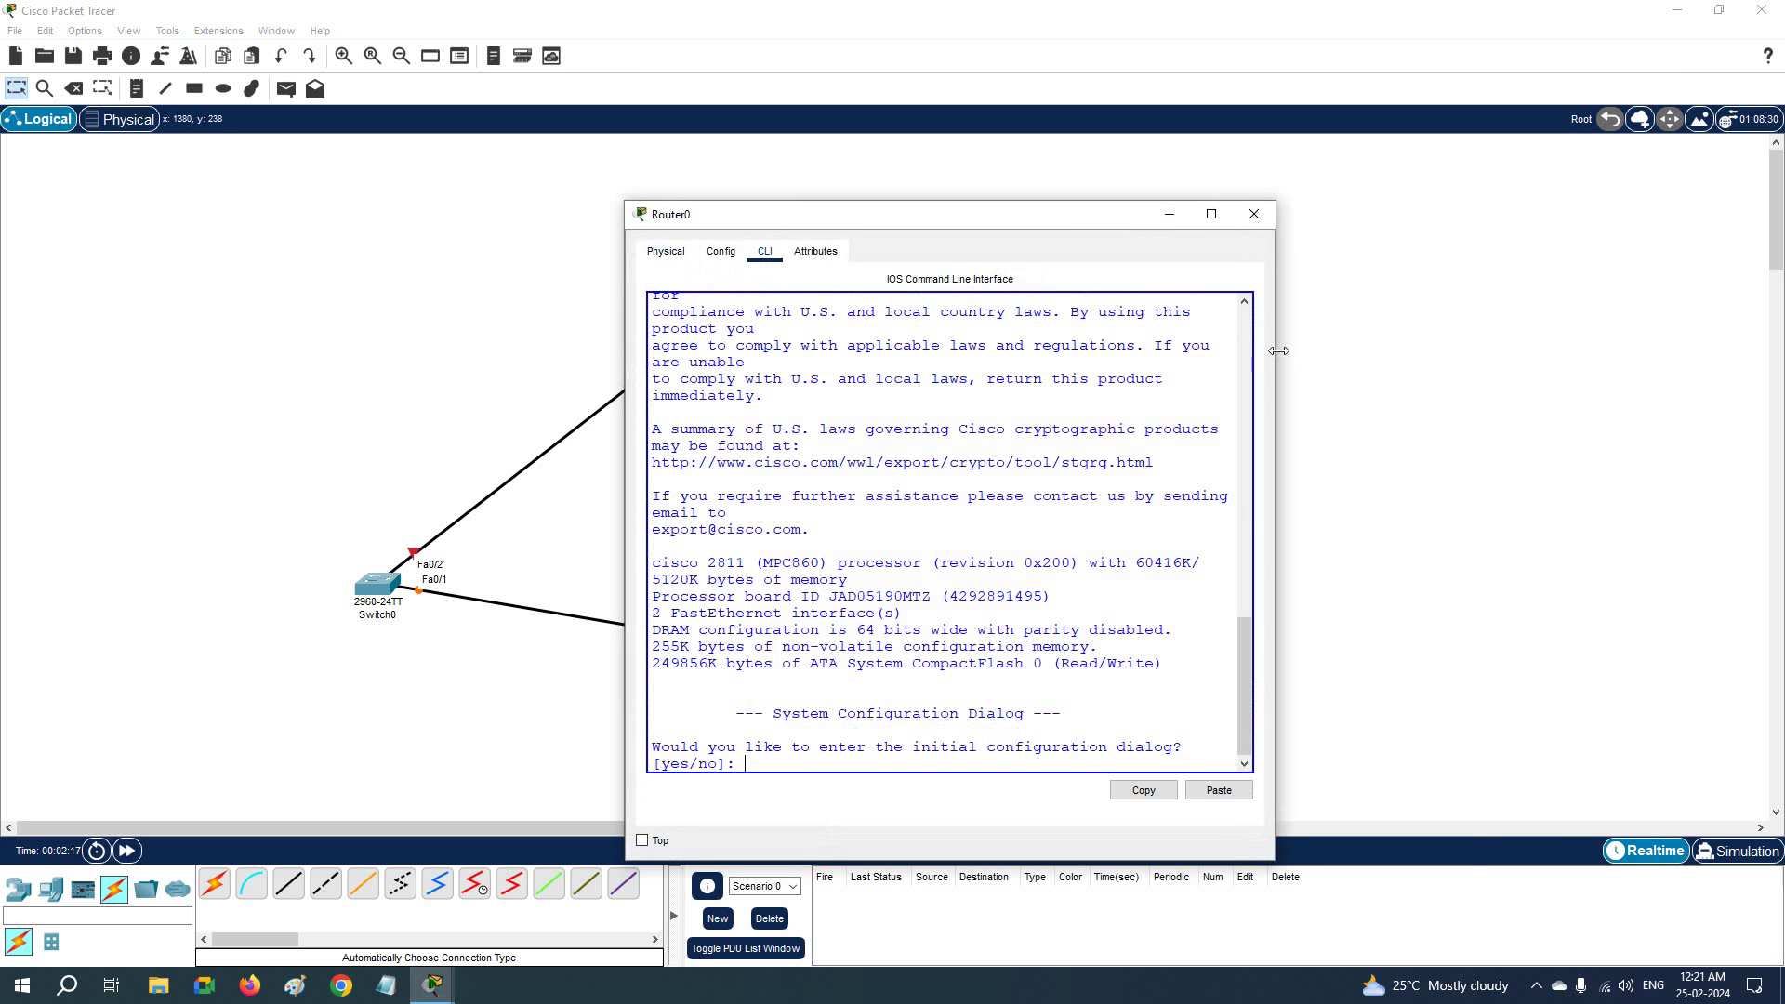
left_click_drag(1272, 351, 1570, 384)
left_click_drag(1009, 219, 1212, 197)
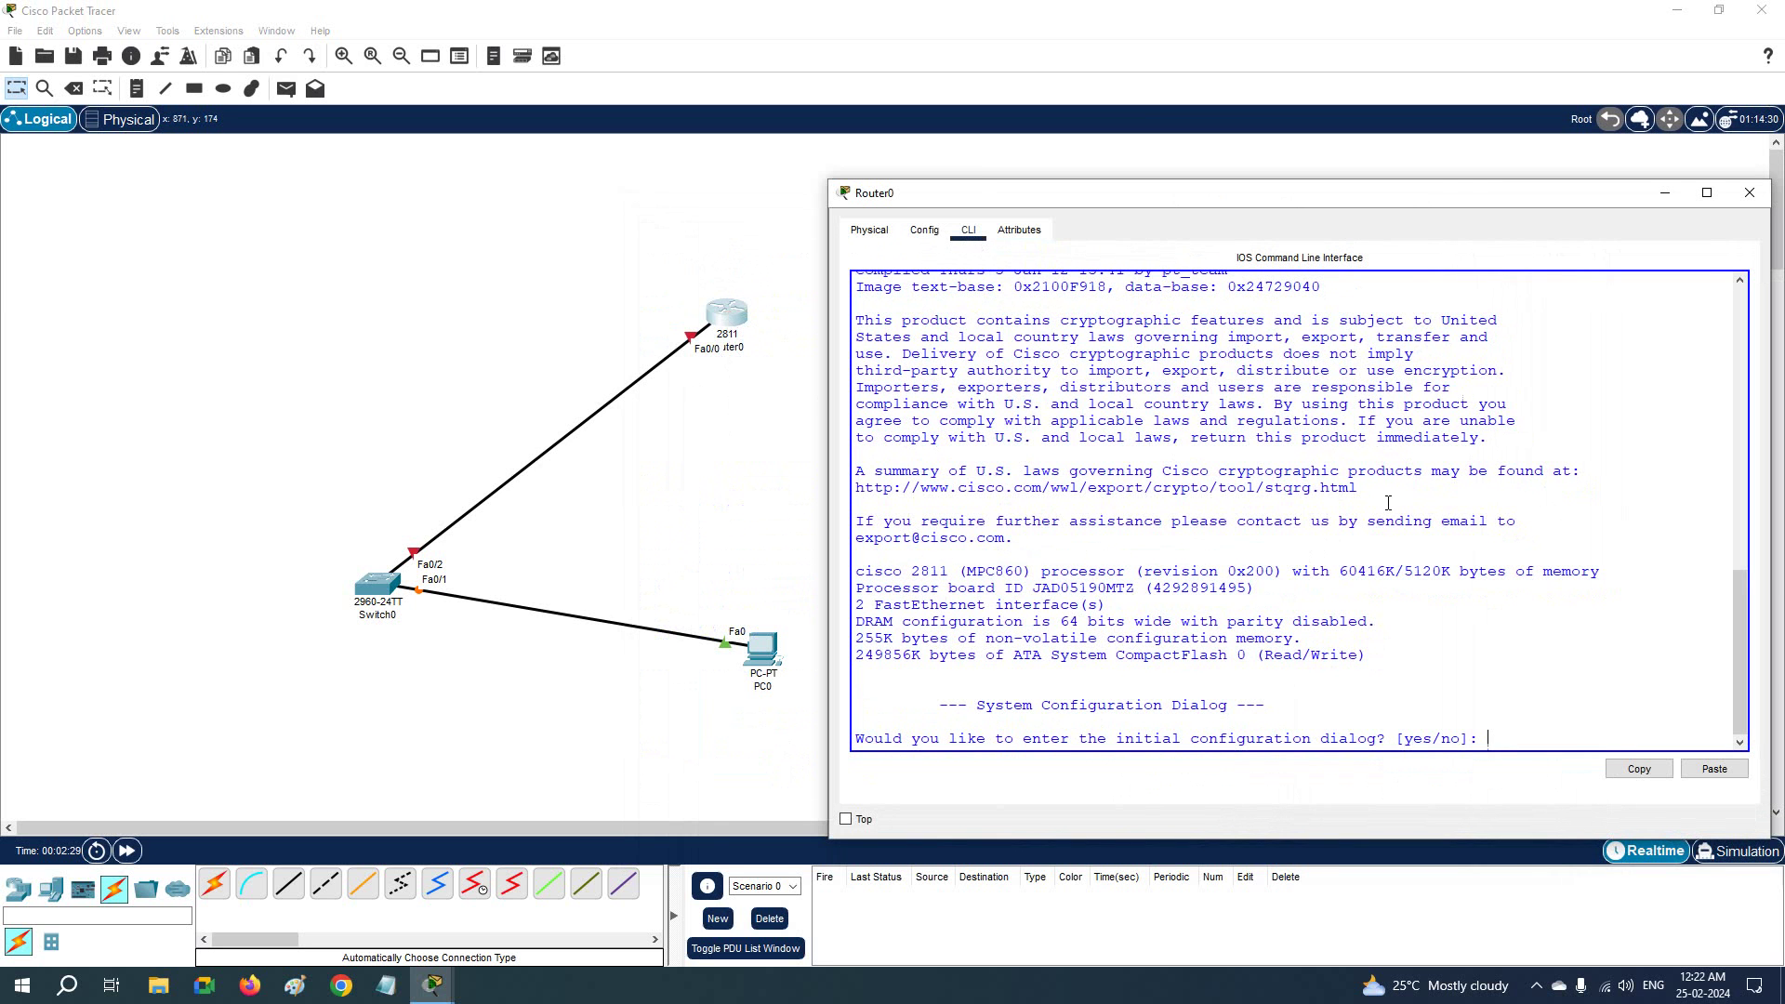
left_click_drag(1245, 193, 1222, 168)
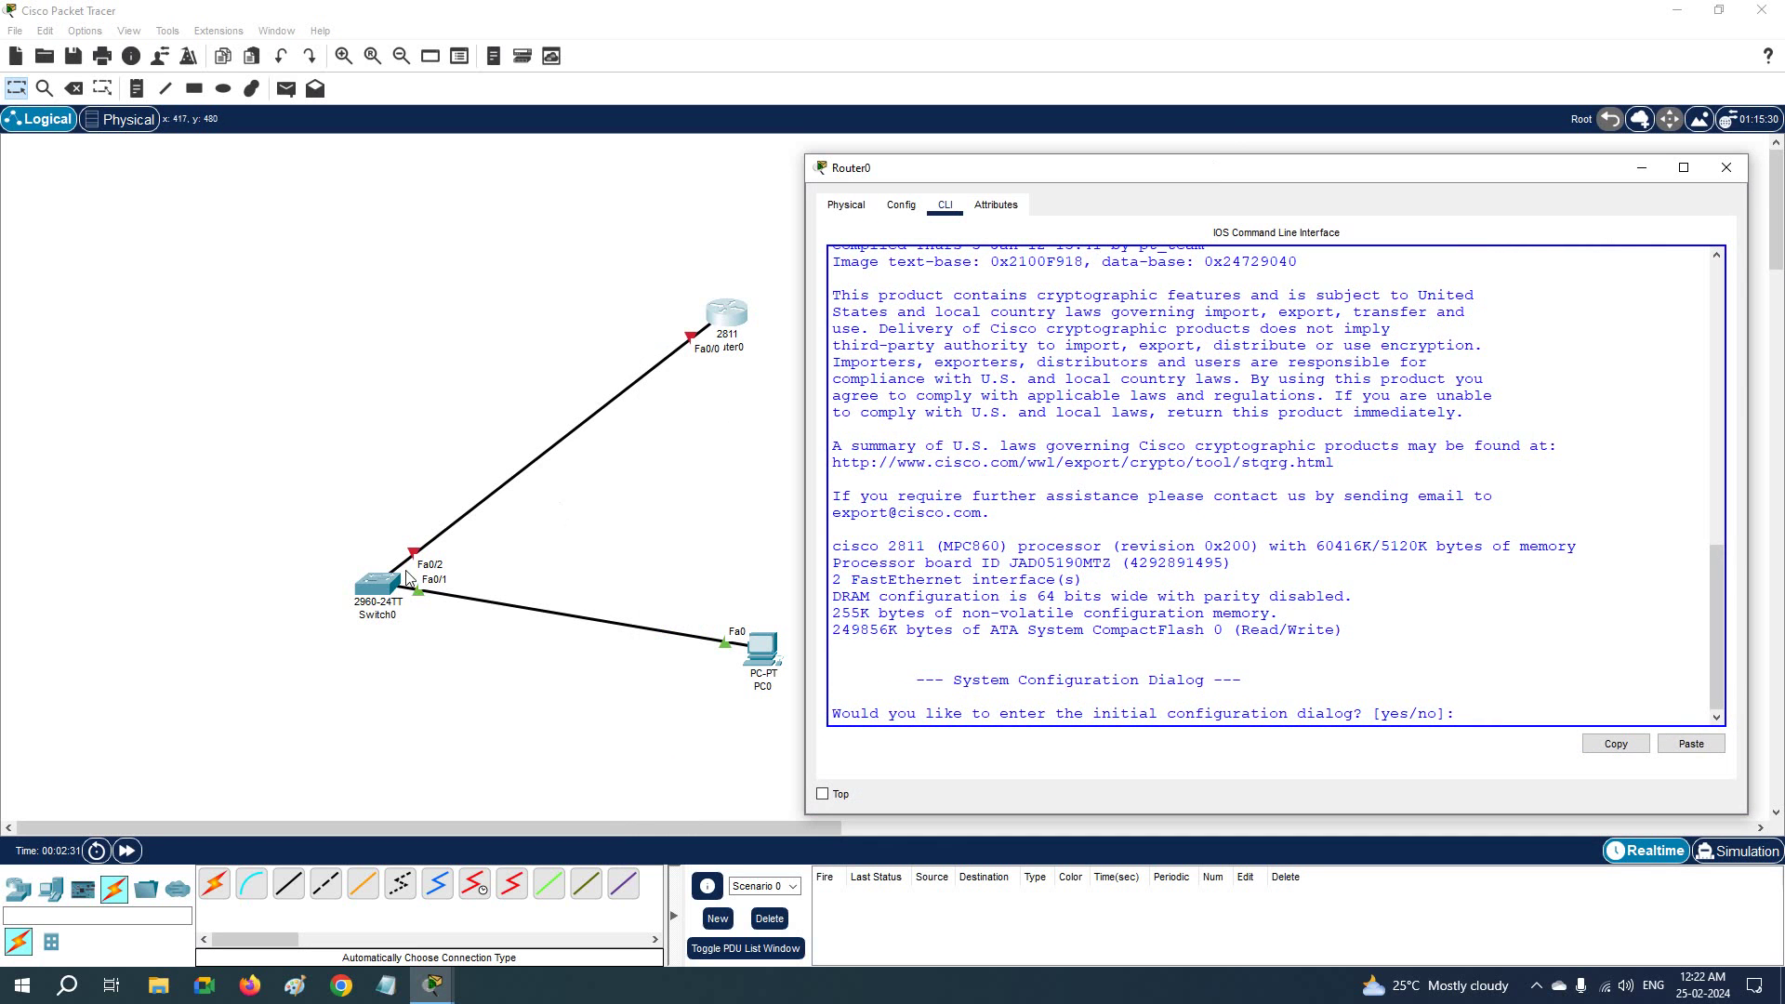
left_click(374, 585)
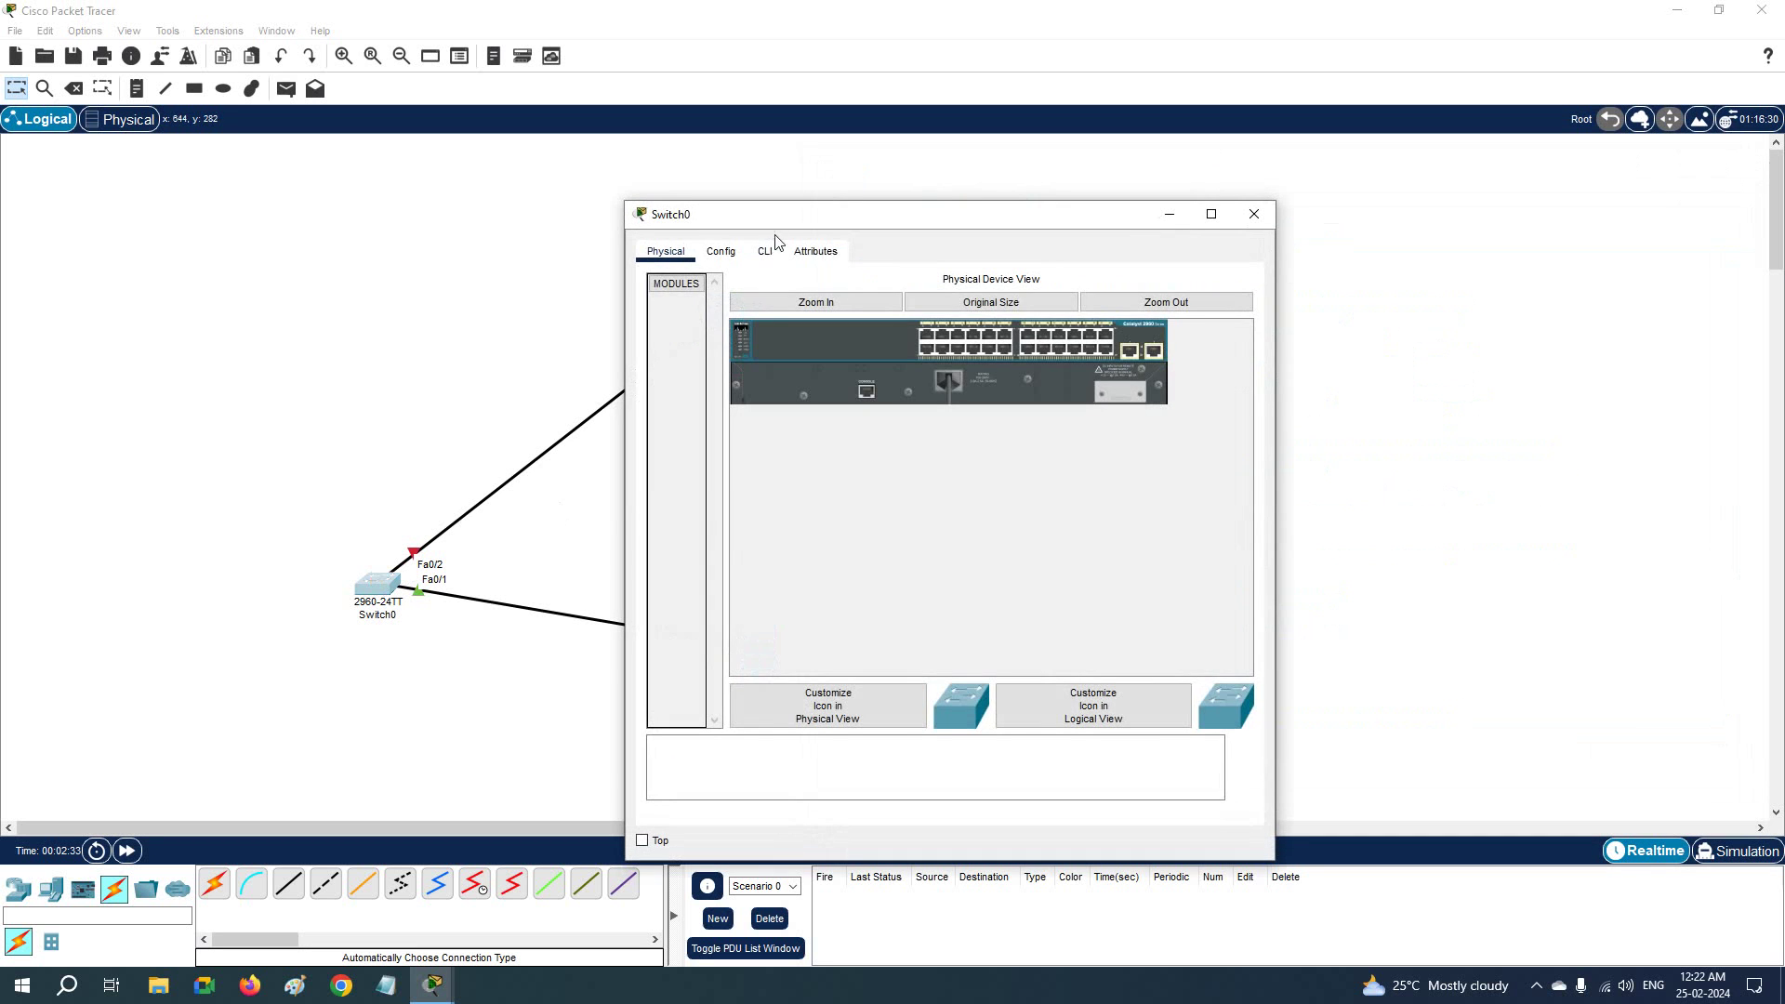
Bring Switch0's CLI to the Switch> prompt in a widened window, then close it
left_click(774, 245)
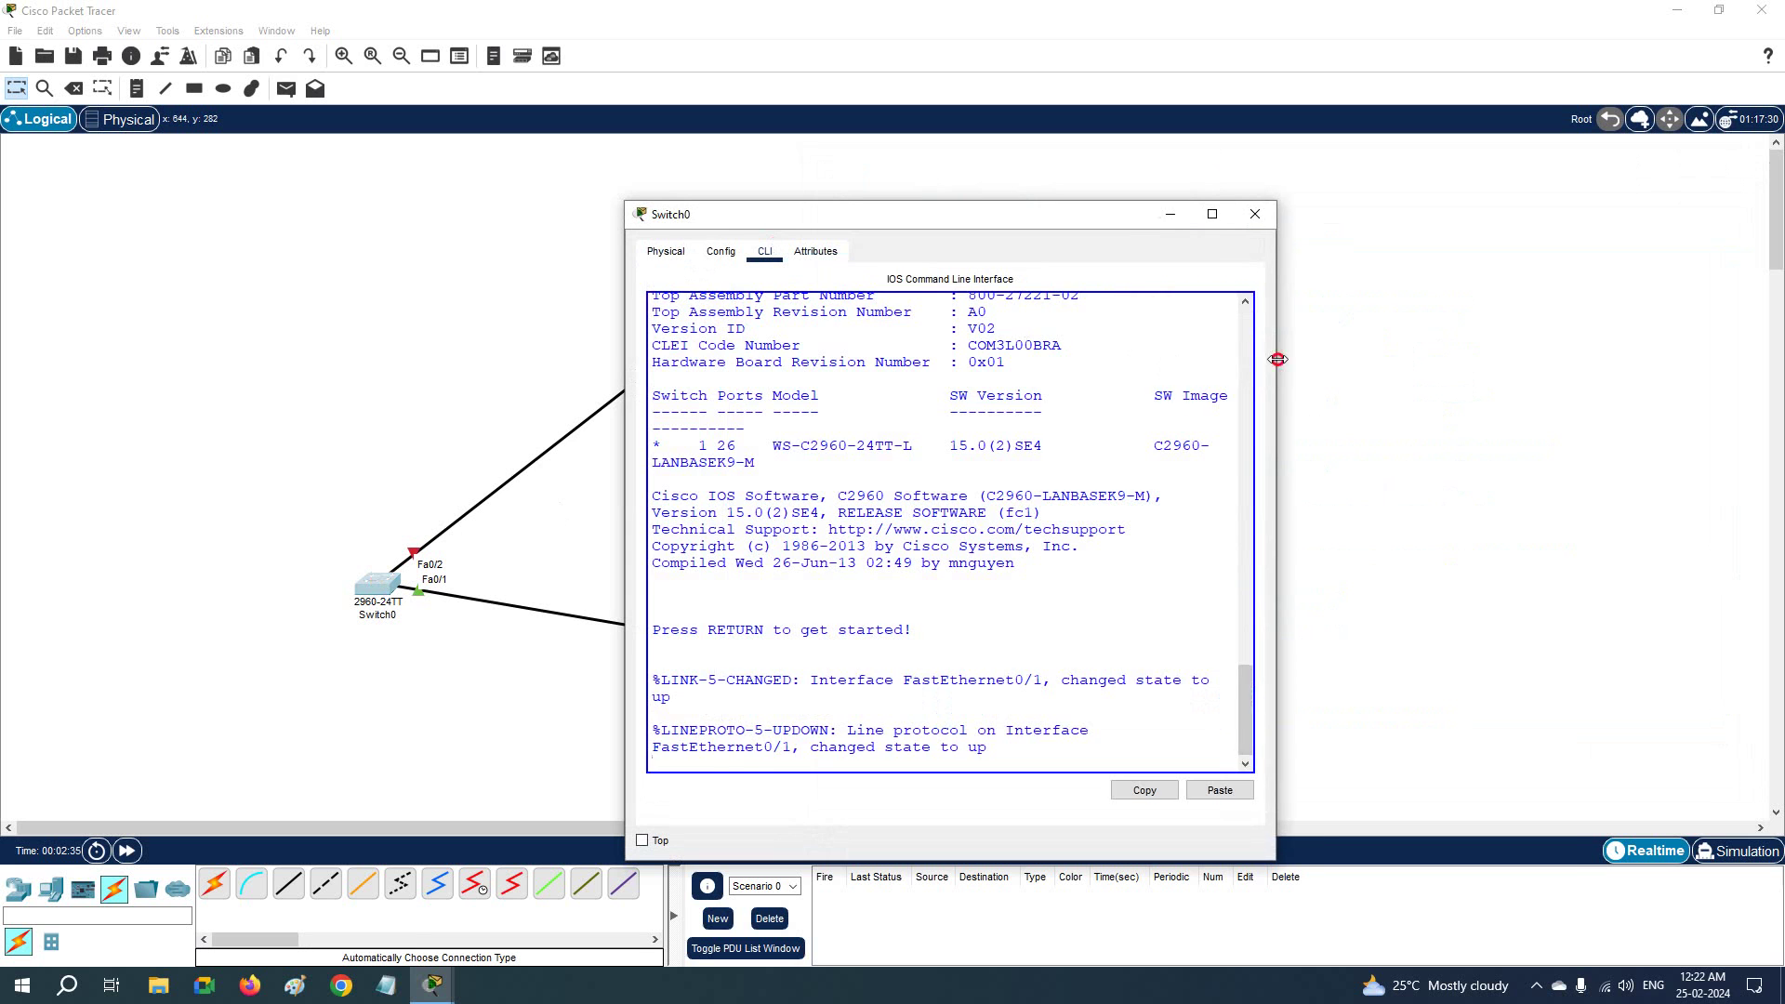
left_click_drag(1277, 359, 1579, 348)
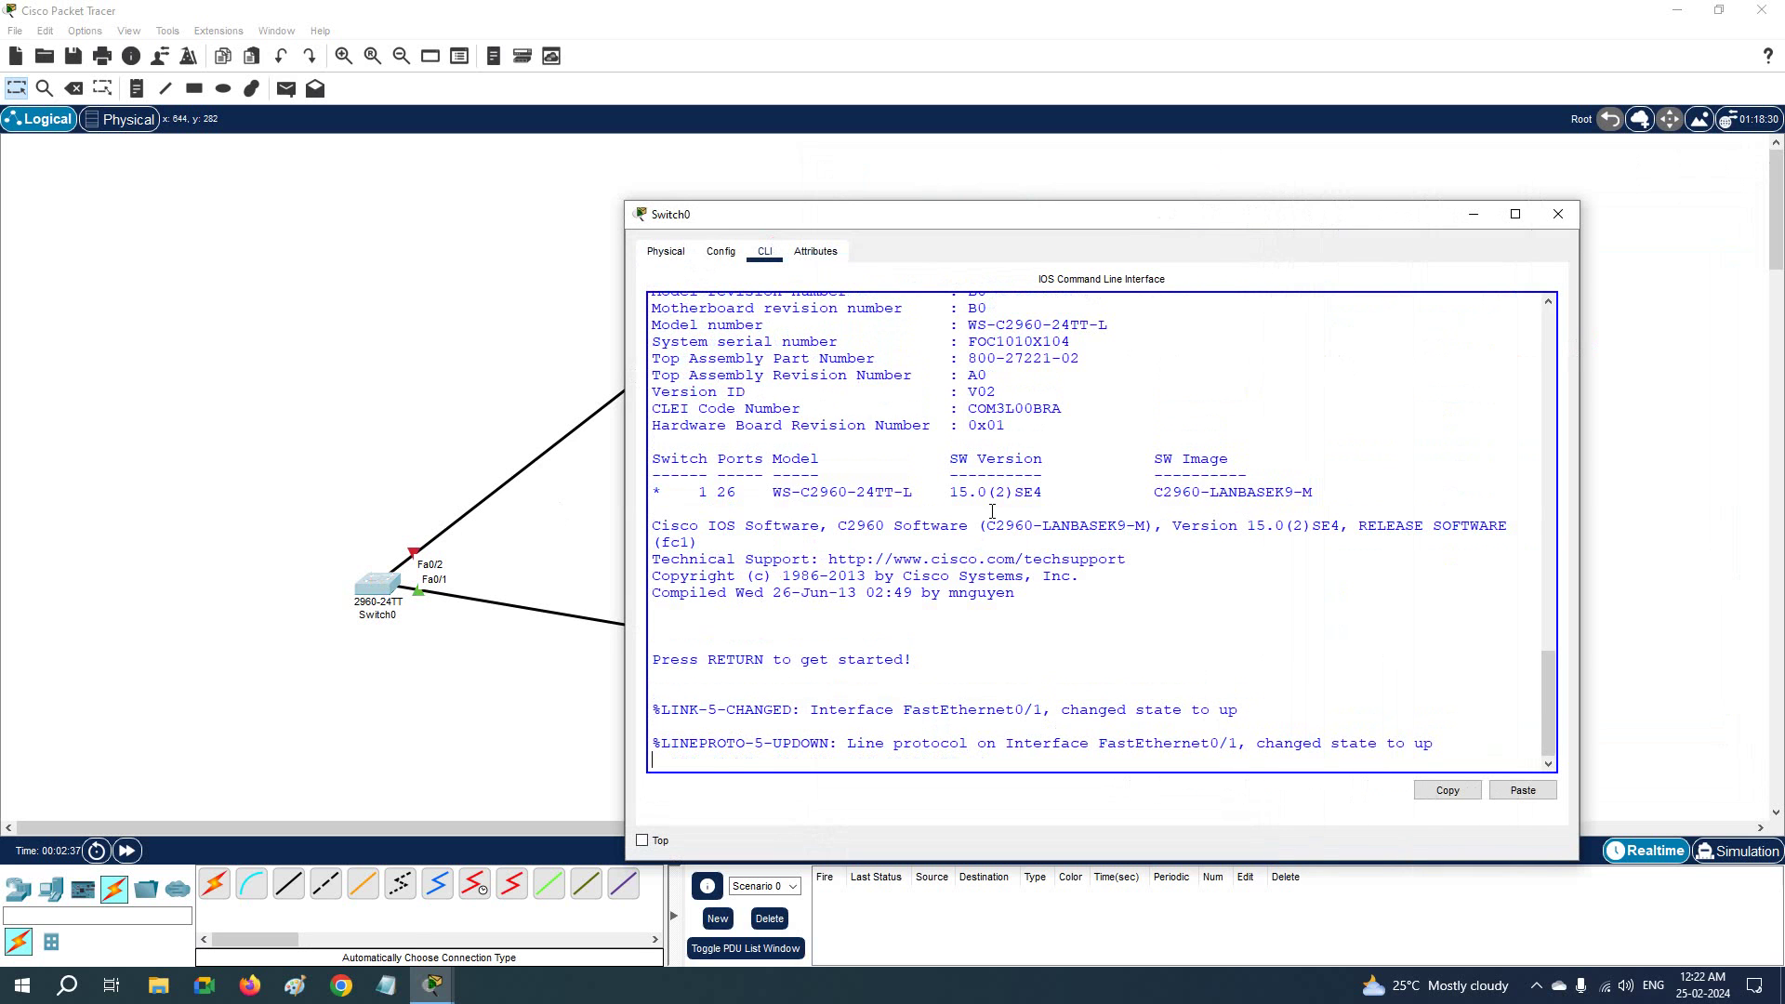
key("Return")
key("Return")
key("Return")
key("Return")
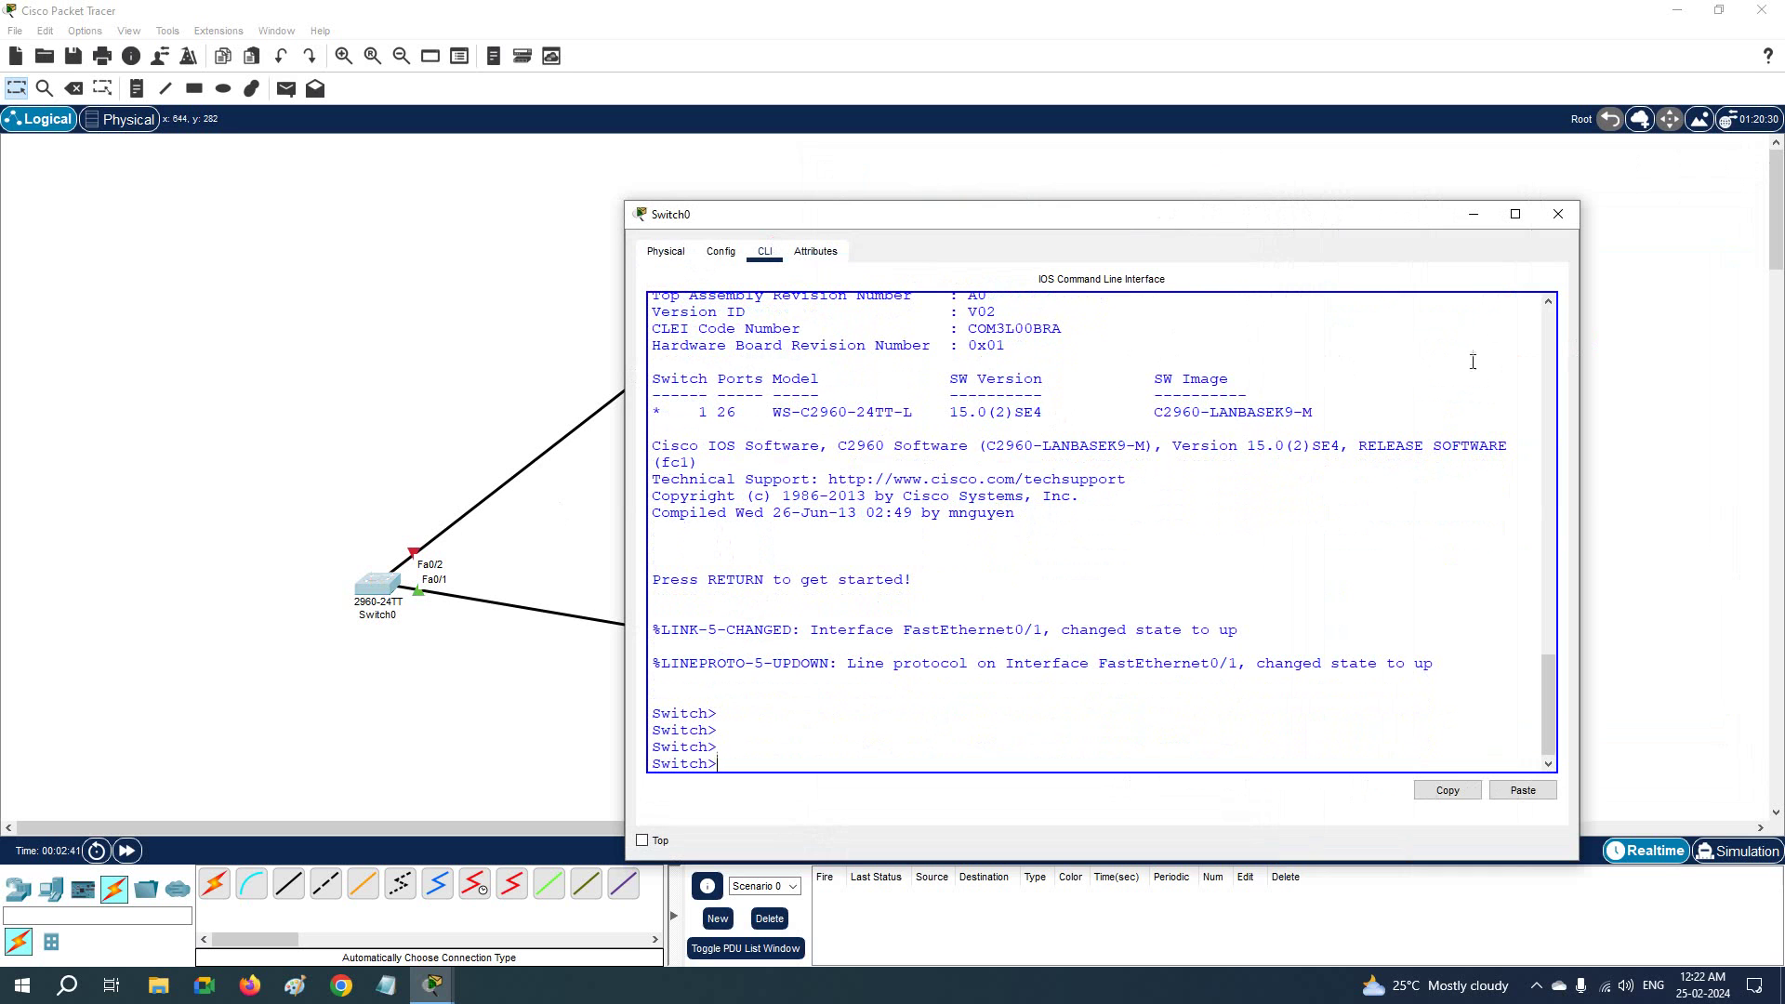
left_click(1558, 214)
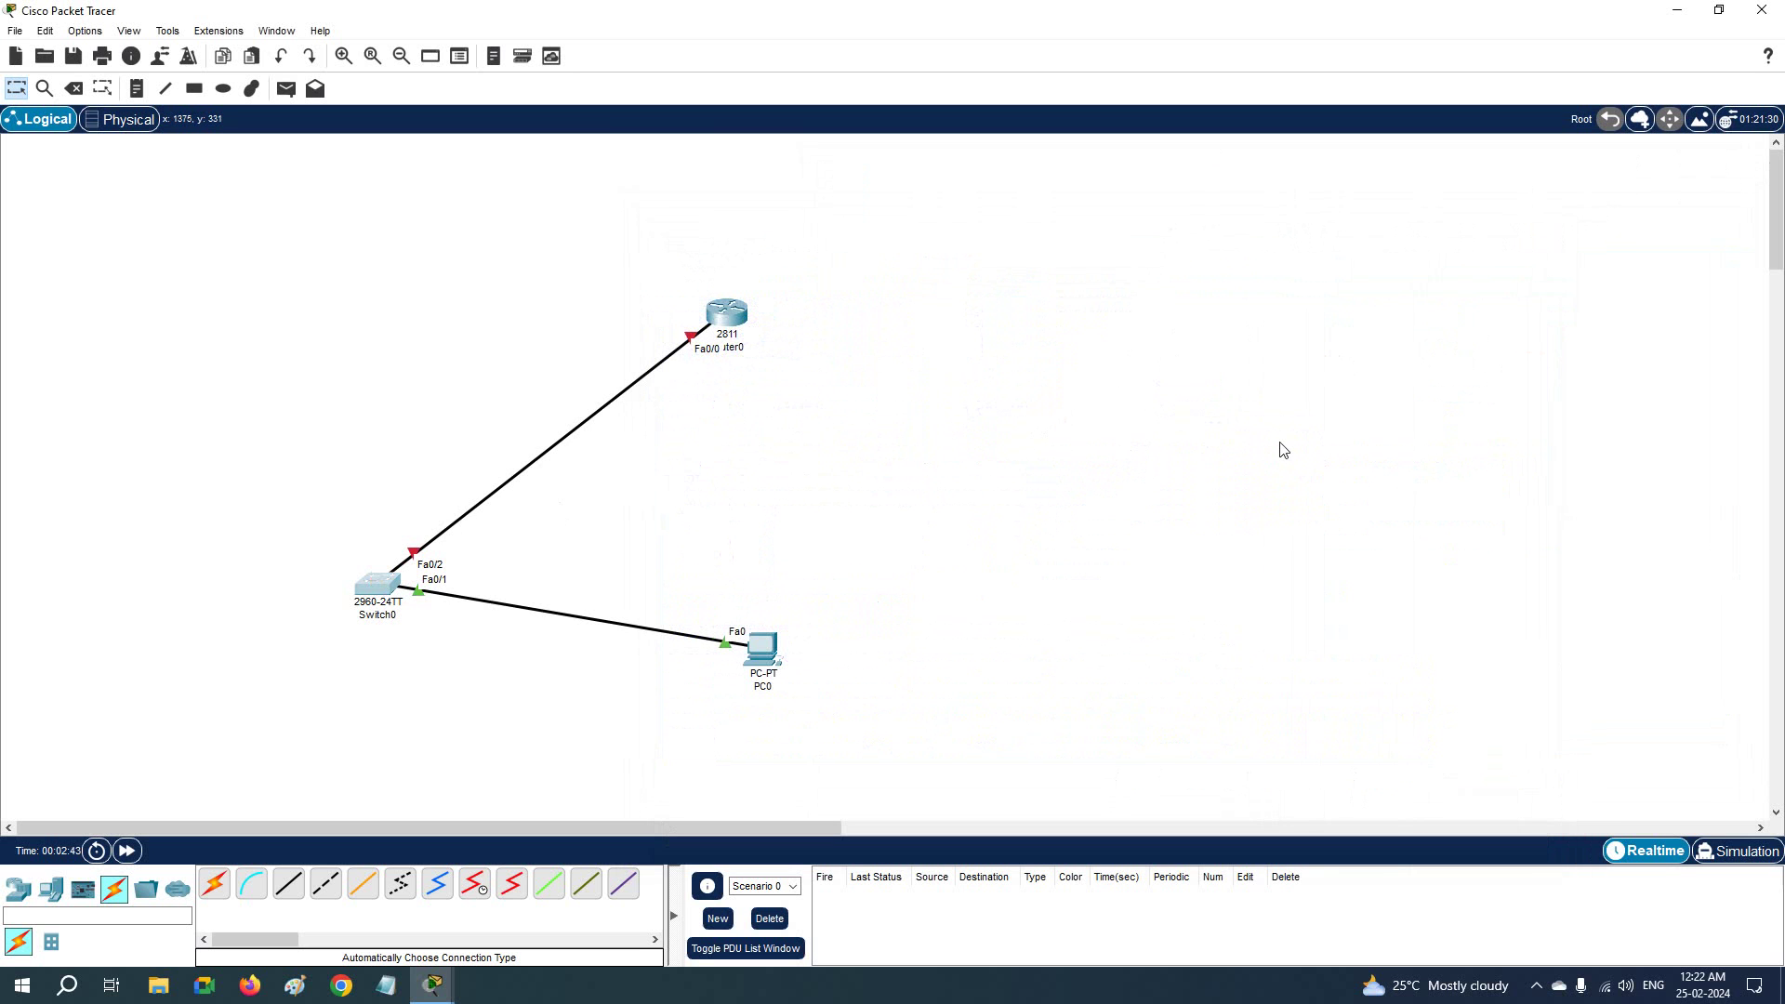